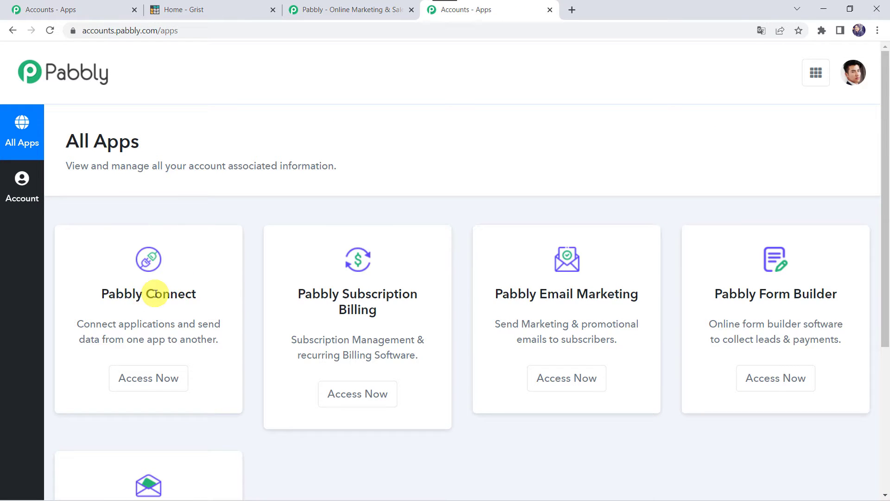
Launch Pabbly Connect from the apps list
click(162, 387)
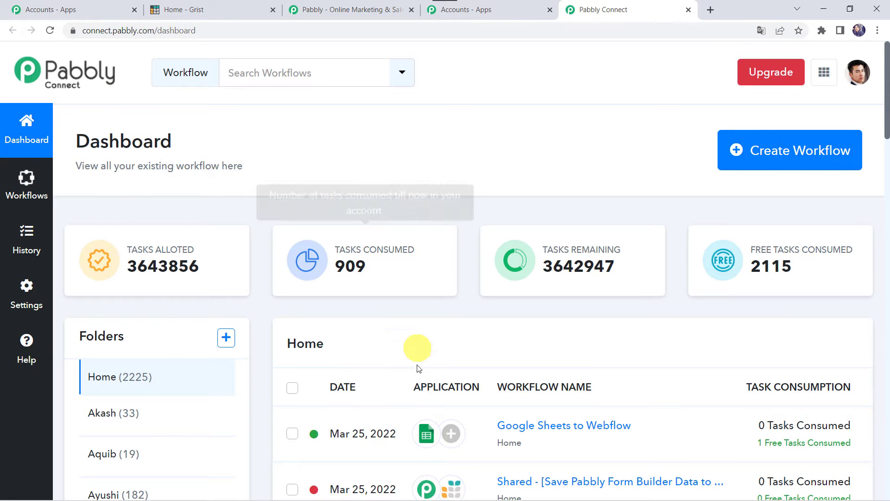
scroll(414, 385, down, 6)
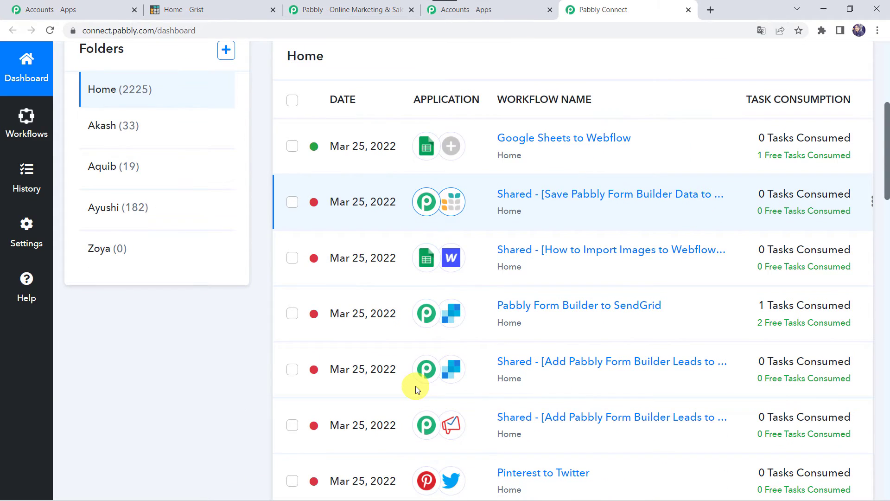
scroll(416, 385, up, 6)
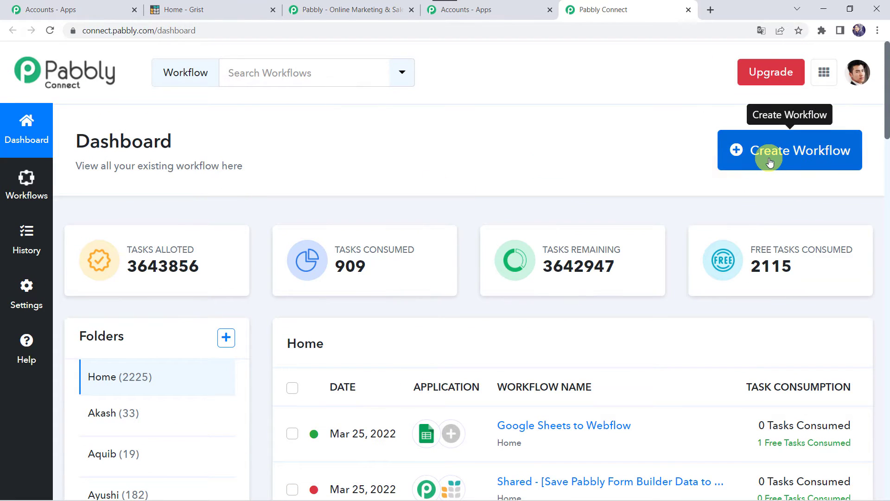
Create a workflow named 'Pabbly Form Builder to Grist Integration'
click(786, 157)
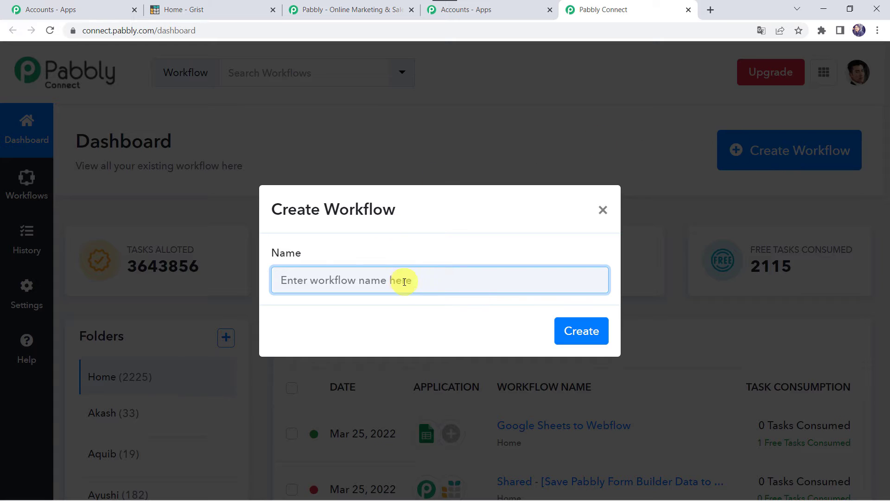
click(402, 282)
text(Pabbly Form Builder to Grist Integration)
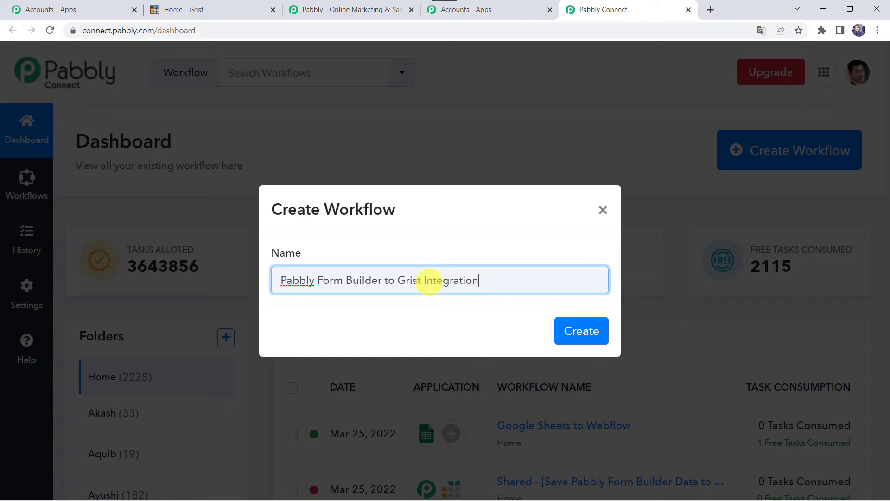
click(579, 332)
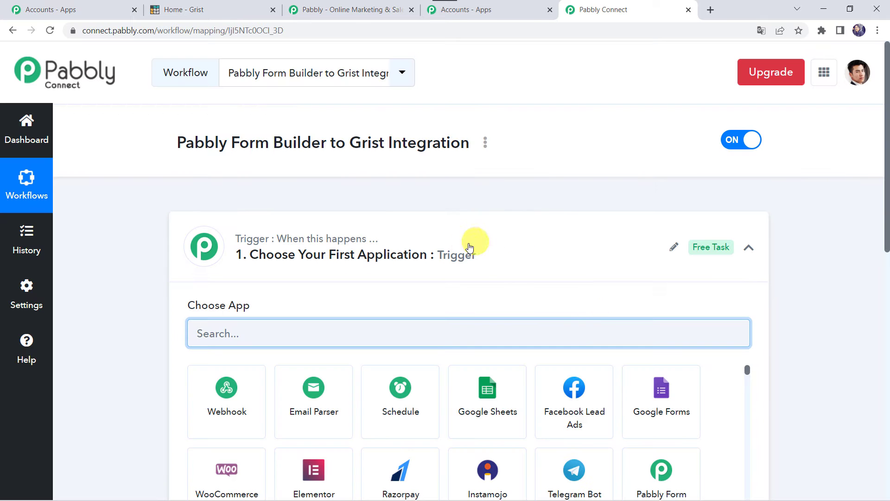
Set the trigger app to Pabbly Form Builder with the New Form Submission event
click(484, 257)
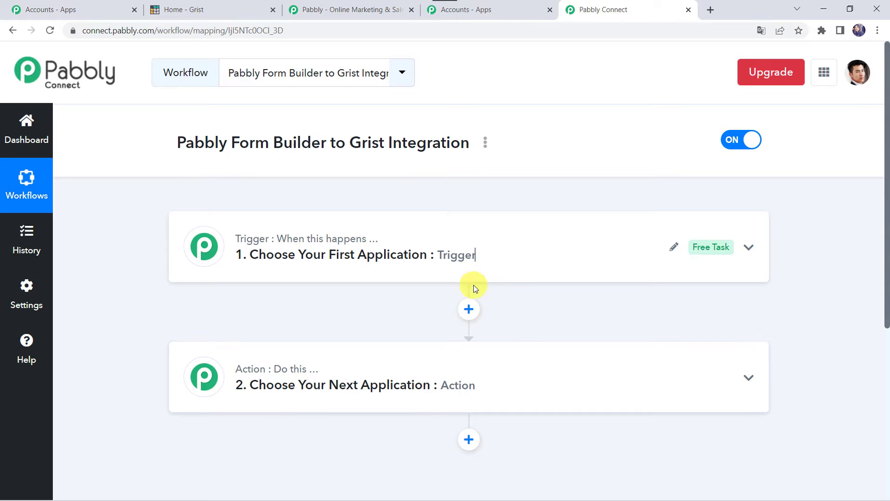
click(493, 257)
click(265, 331)
text(Pabb)
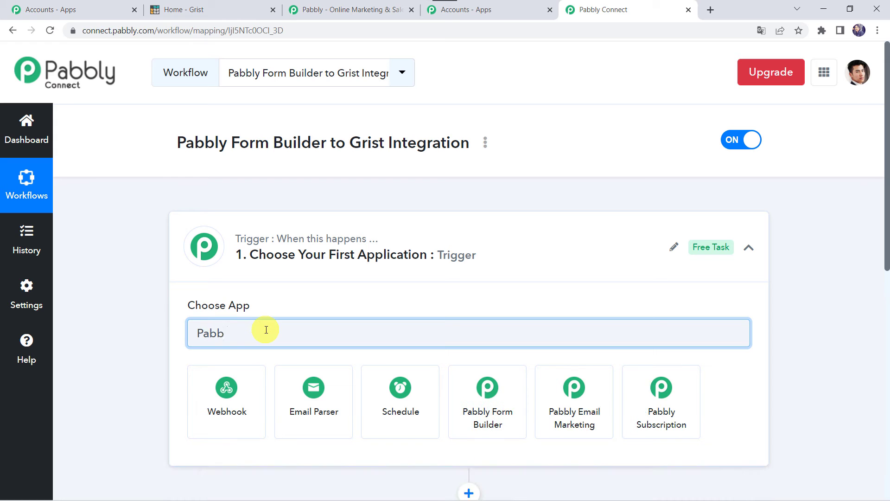
text(ly F)
click(222, 414)
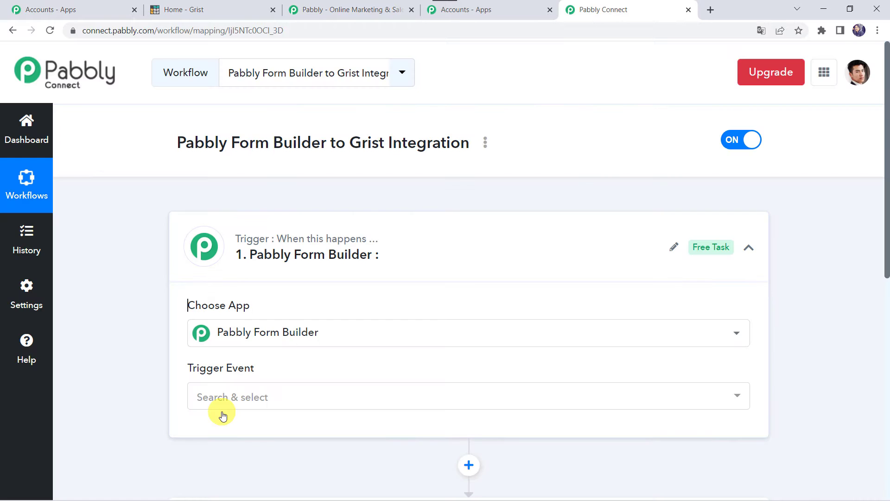
scroll(222, 414, down, 2)
click(244, 299)
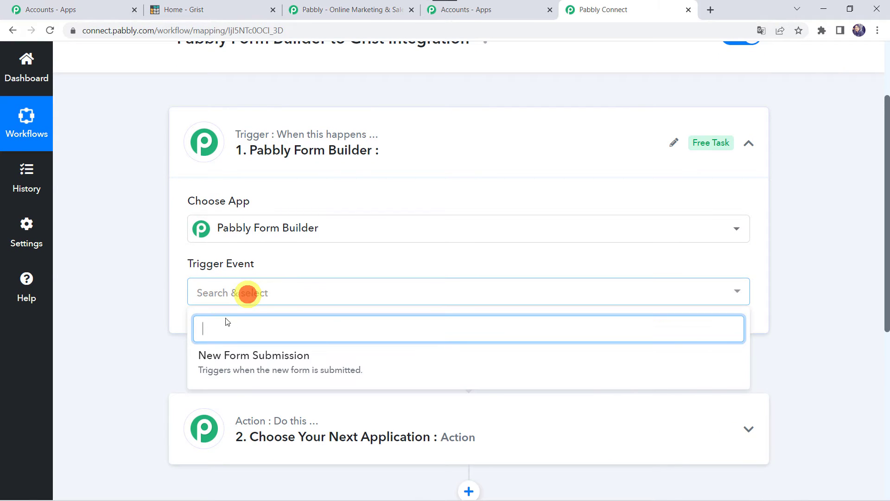
click(254, 358)
scroll(318, 358, down, 4)
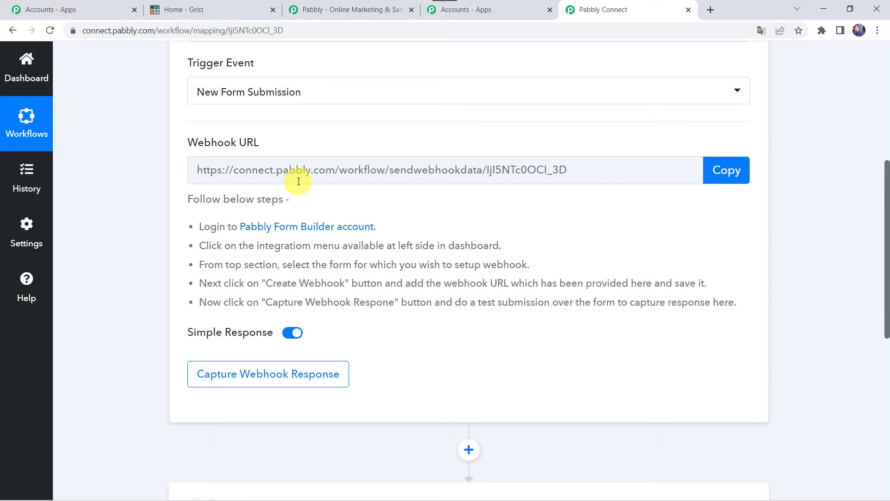
Copy the webhook URL, start capturing the response, and open Pabbly Form Builder in a new tab
click(729, 180)
key(ctrl+c)
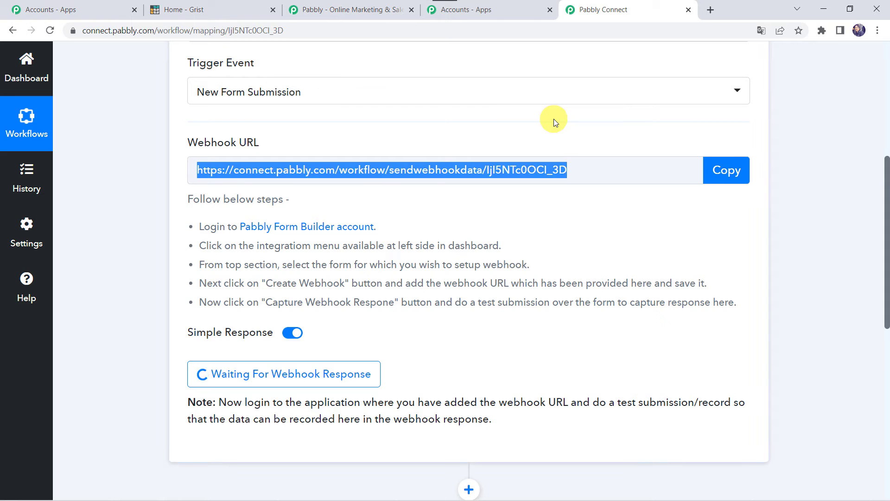
scroll(554, 118, up, 6)
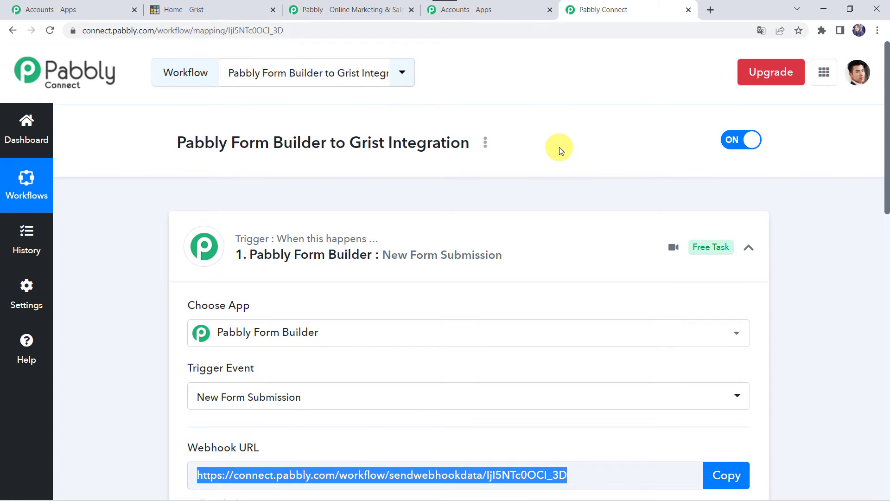
click(823, 74)
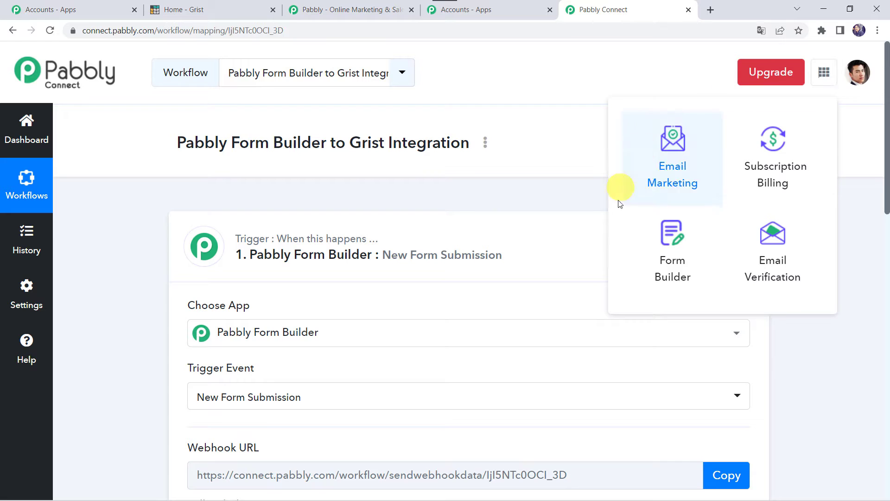
click(681, 269)
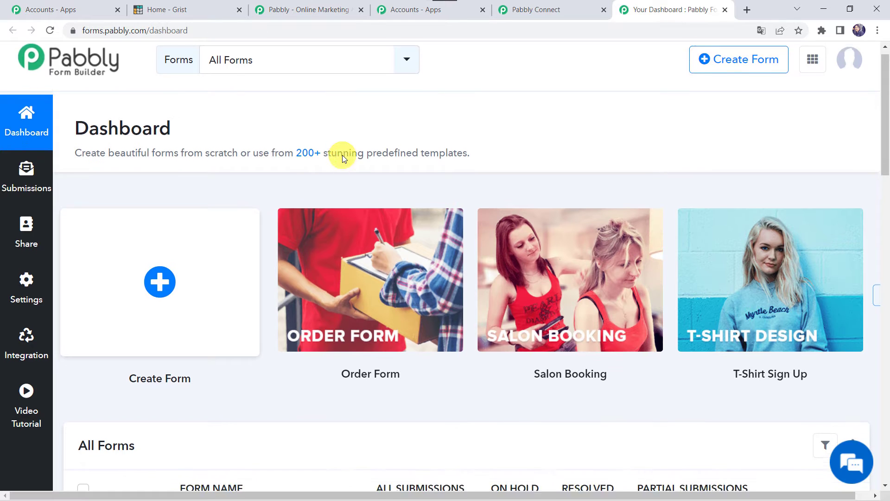
Edit the Contact Form from All Forms and open its Integration settings
scroll(342, 155, down, 8)
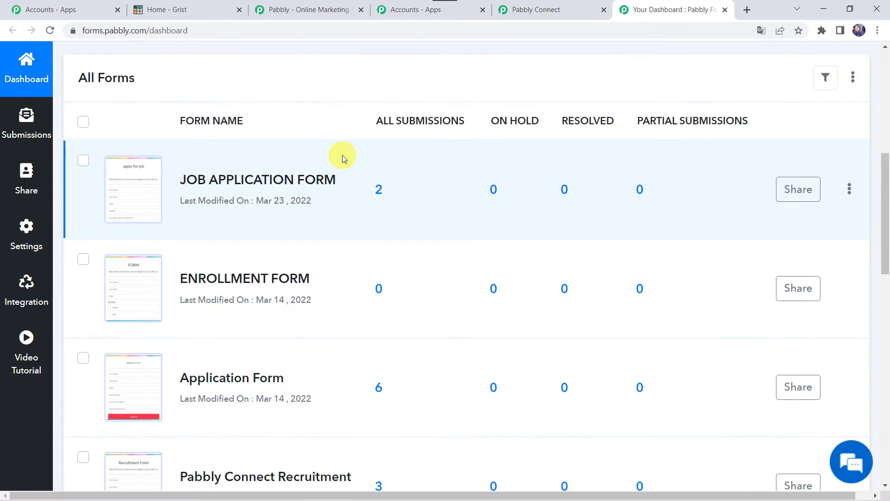
scroll(241, 275, down, 1)
scroll(241, 275, down, 14)
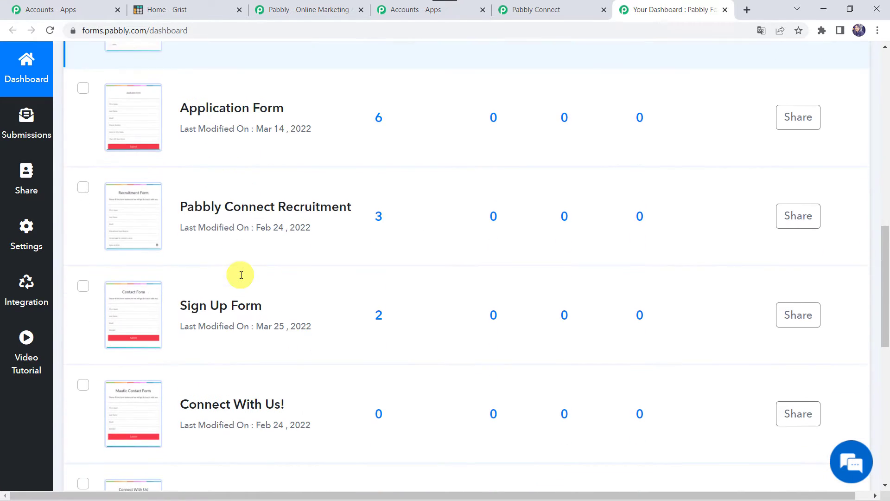
scroll(241, 275, down, 1)
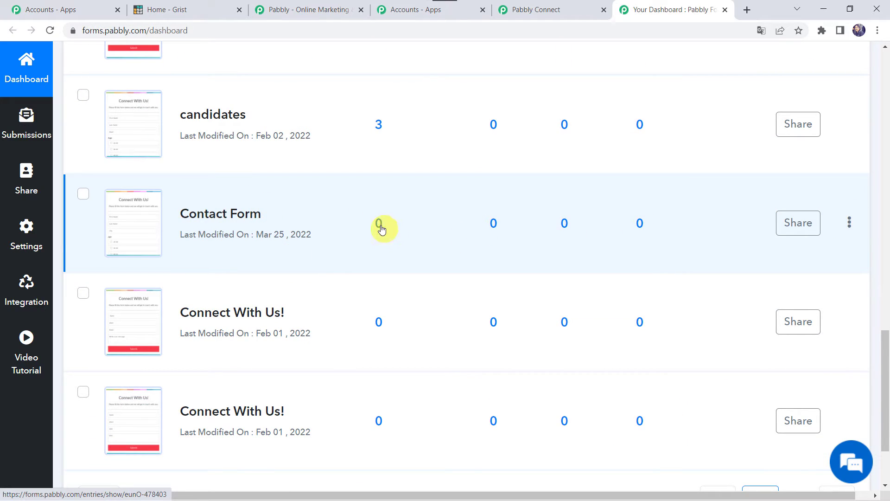
click(850, 225)
click(759, 245)
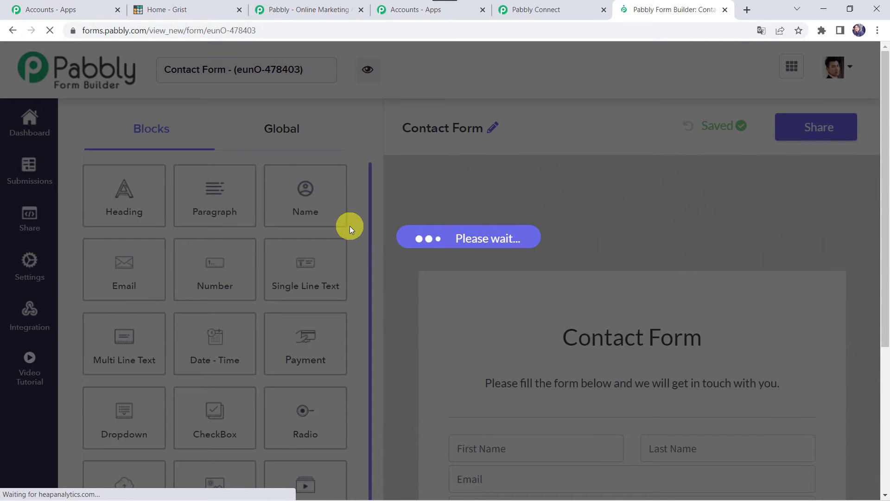
scroll(464, 298, down, 1)
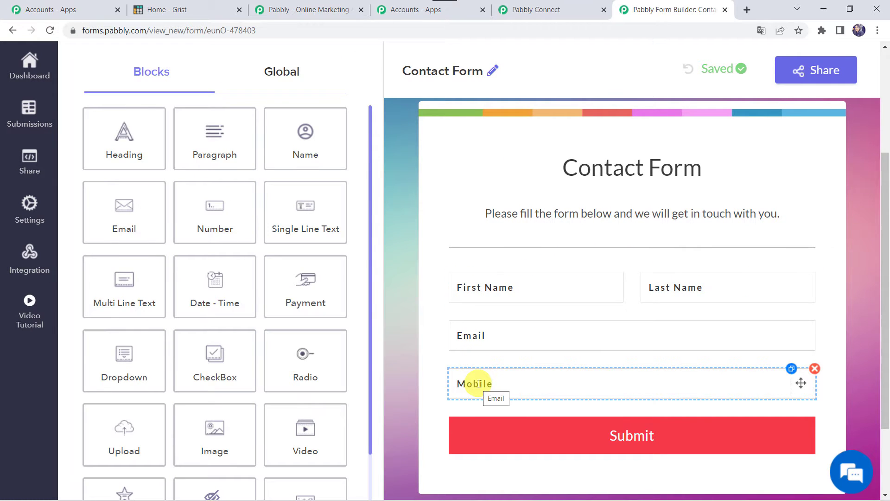
scroll(479, 383, down, 2)
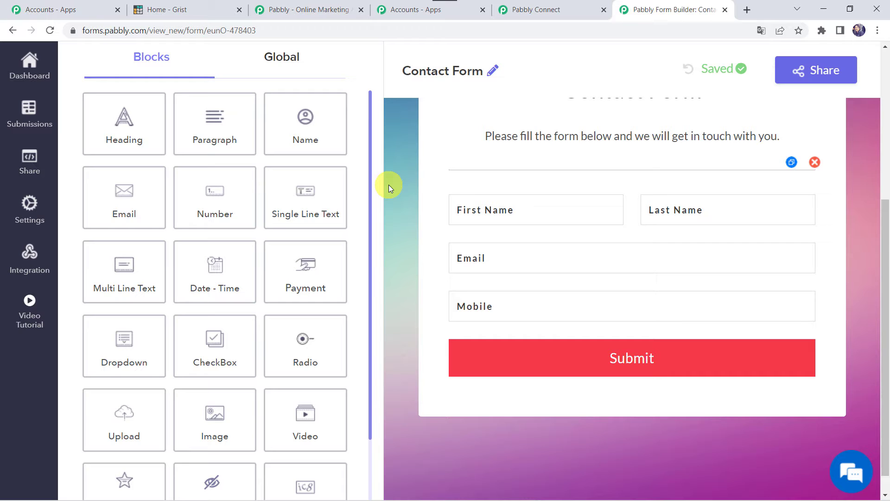
click(43, 256)
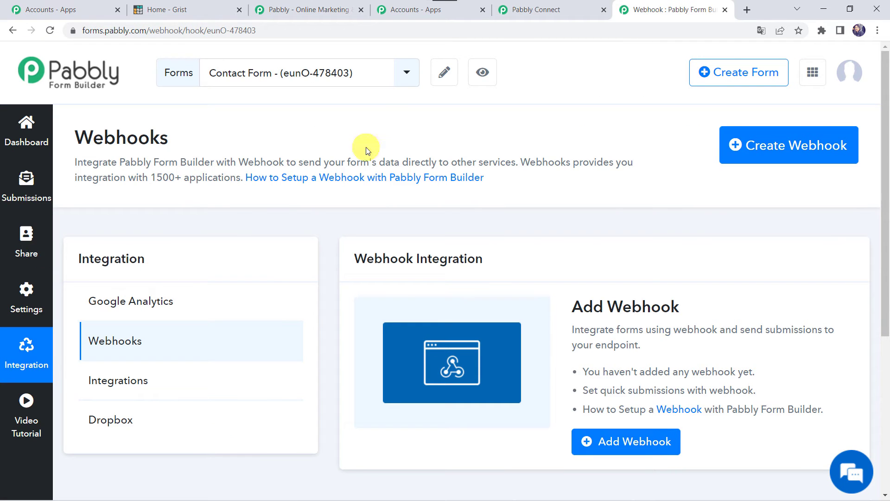
Add a webhook to the Contact Form with the pasted Pabbly Connect URL and save it
click(295, 75)
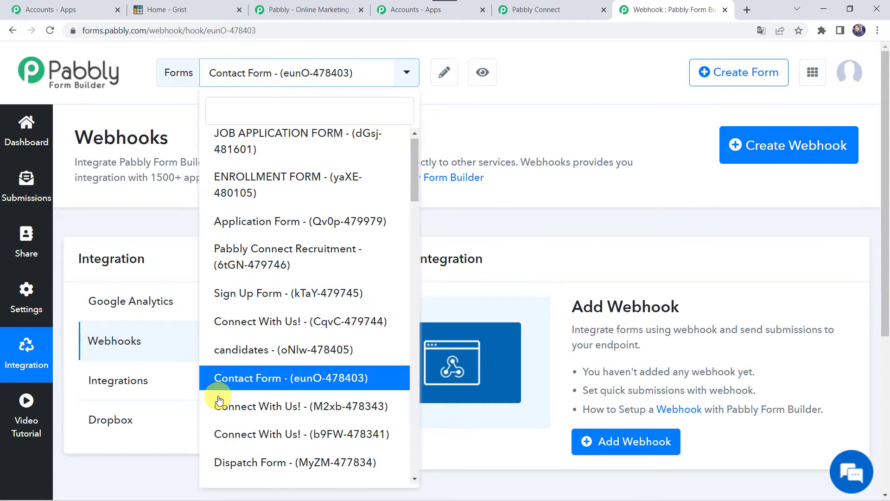
click(267, 376)
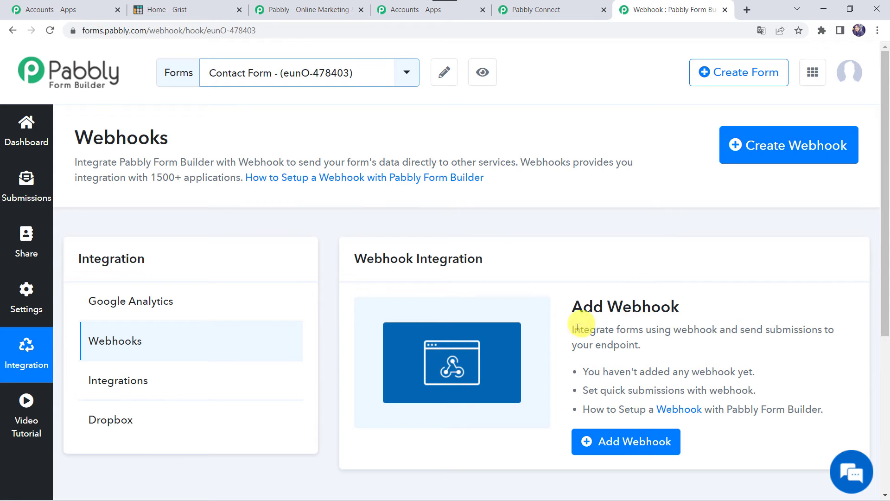
click(640, 441)
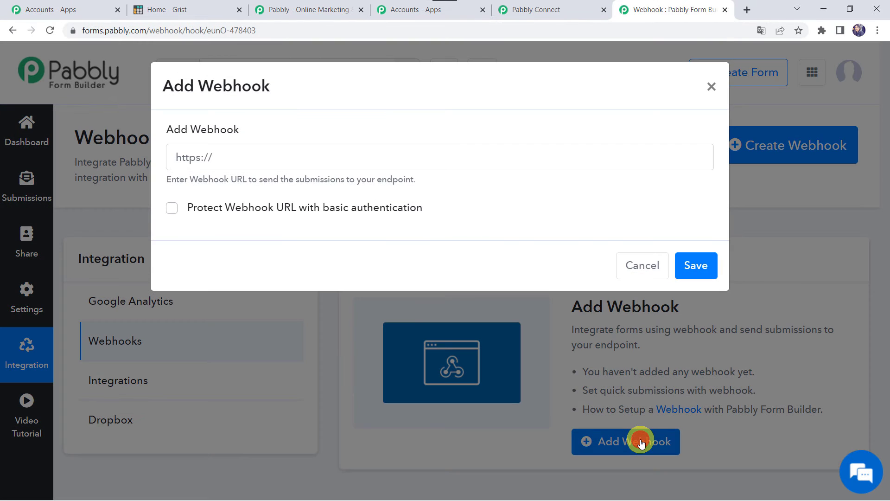
click(288, 157)
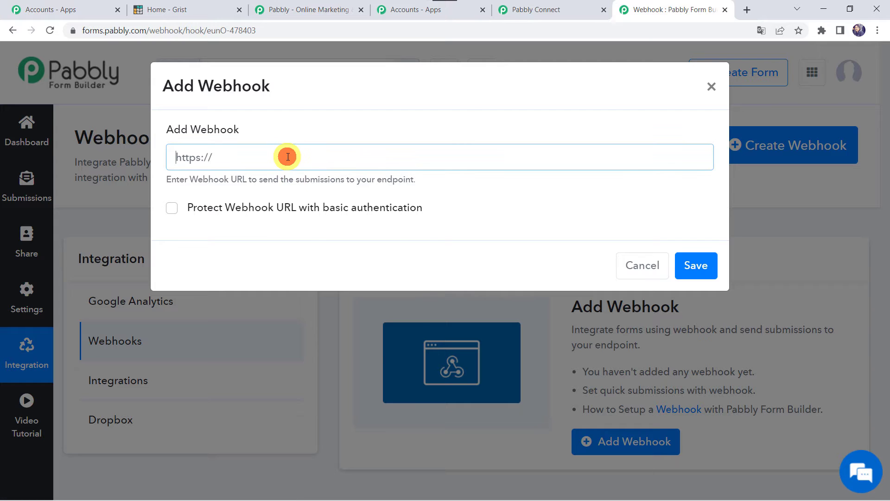
right_click(287, 157)
click(328, 254)
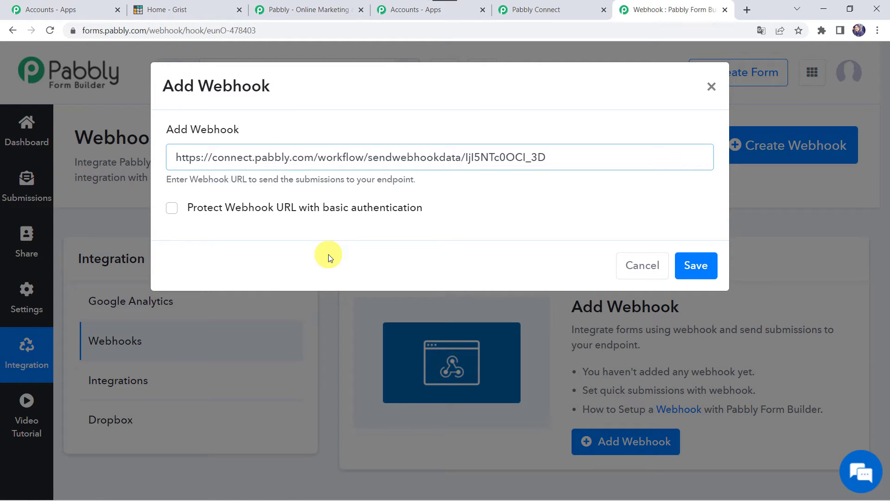
click(704, 268)
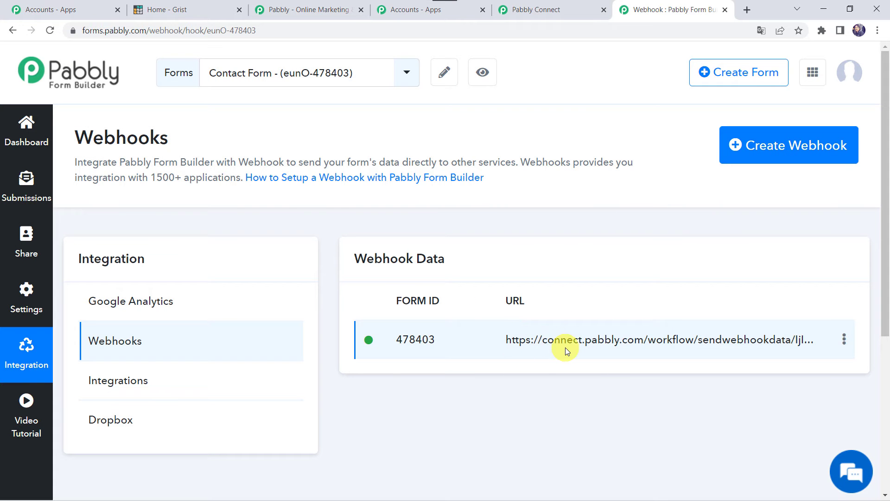
Back in the workflow, re-capture the webhook response and confirm with Yes
click(568, 13)
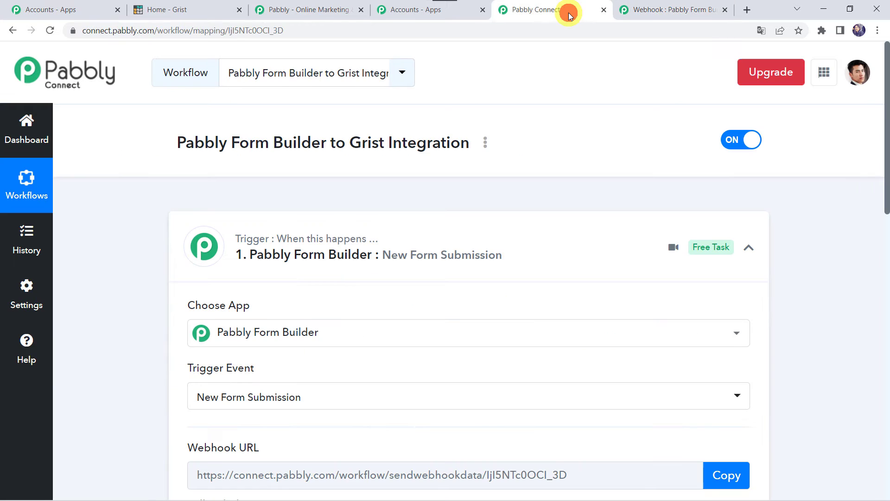
scroll(134, 414, down, 6)
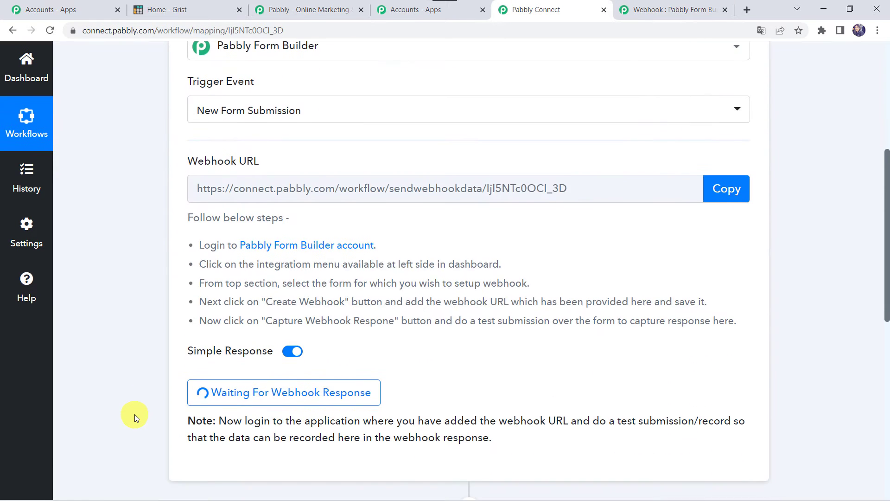
scroll(135, 413, down, 2)
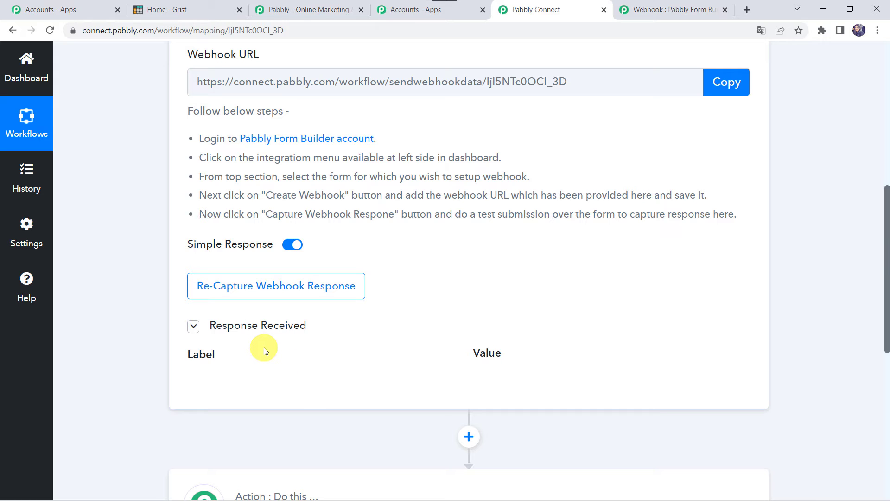
click(284, 287)
click(408, 353)
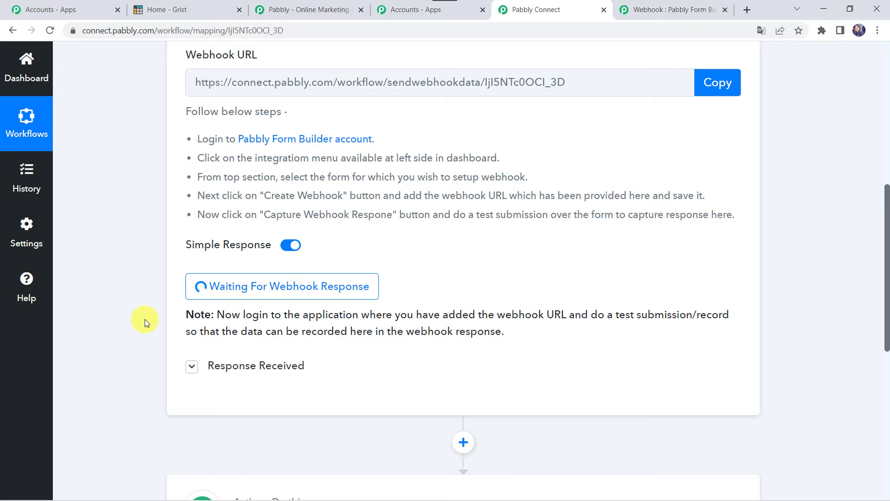
Preview the Contact Form, fill in first name, last name, email and mobile, and submit it
click(637, 6)
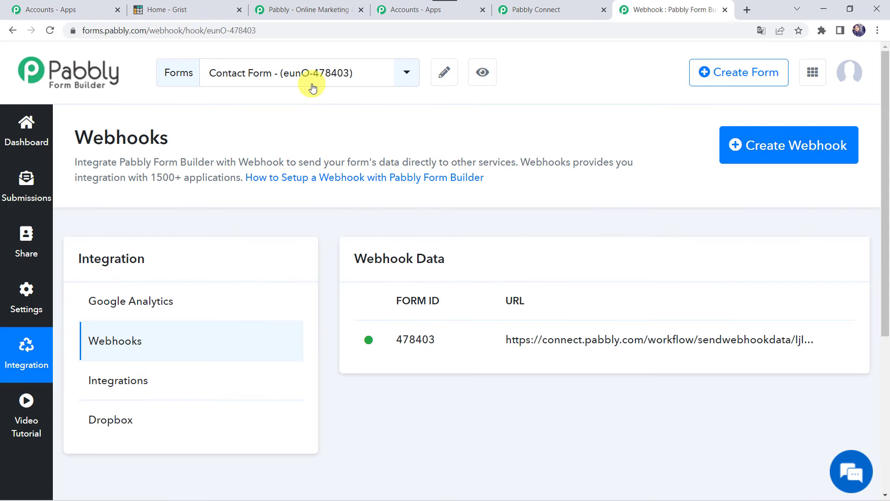
click(487, 75)
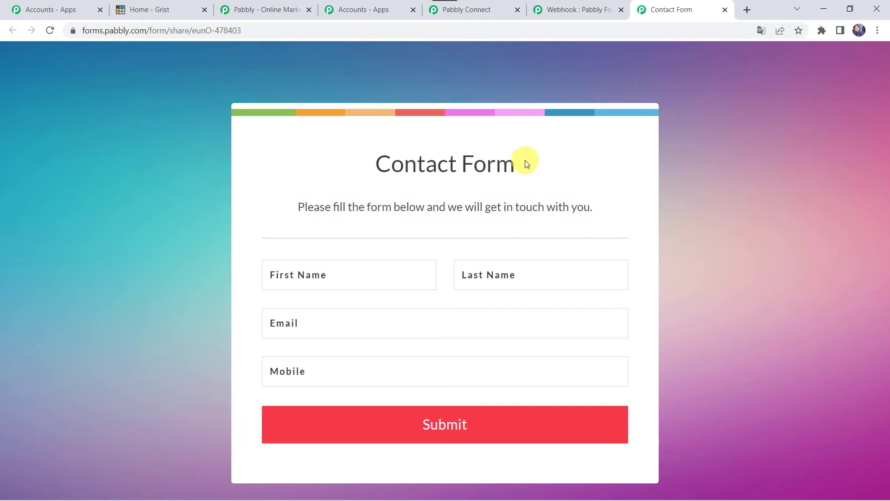
scroll(423, 174, down, 2)
click(324, 211)
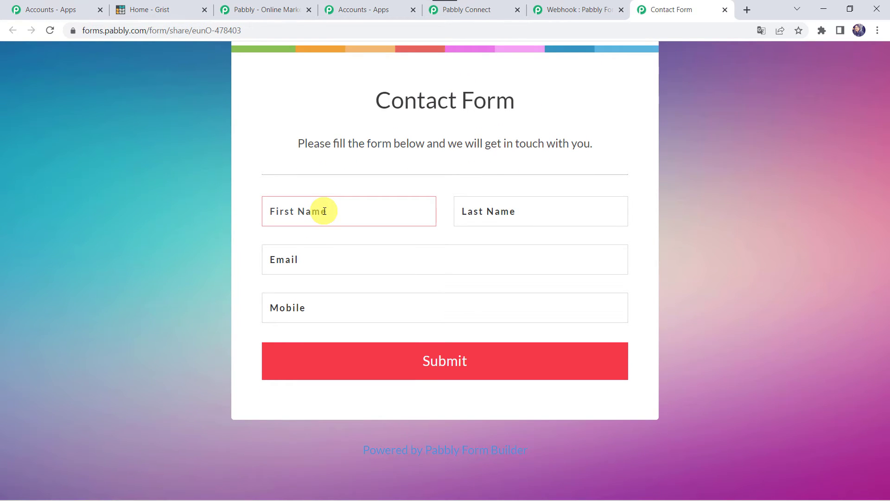
text(Adam)
key(Tab)
text(S)
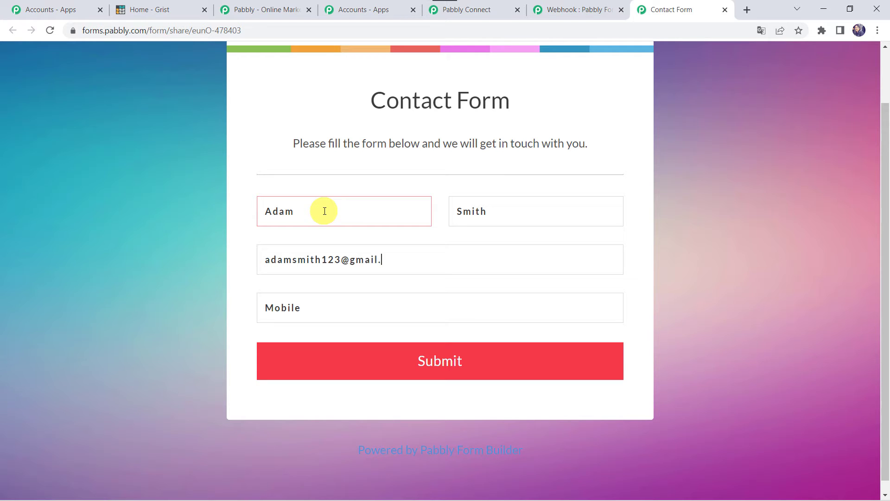
text(m)
click(363, 307)
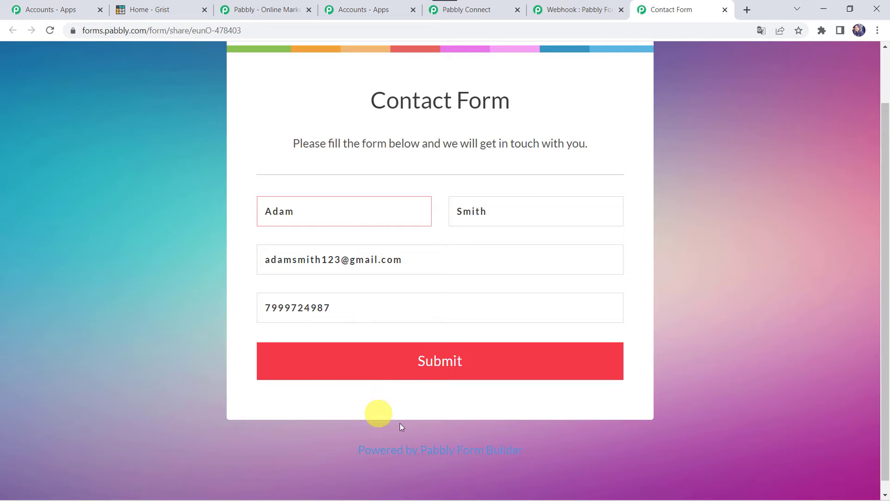
click(430, 371)
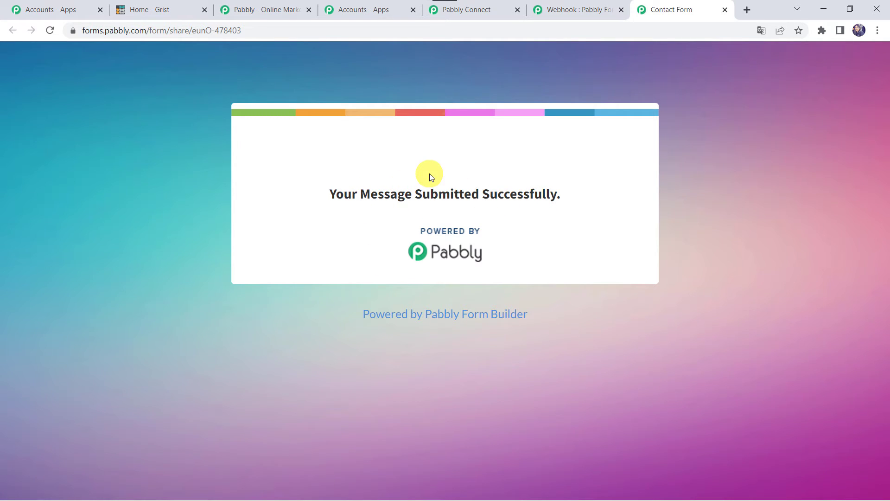
click(503, 8)
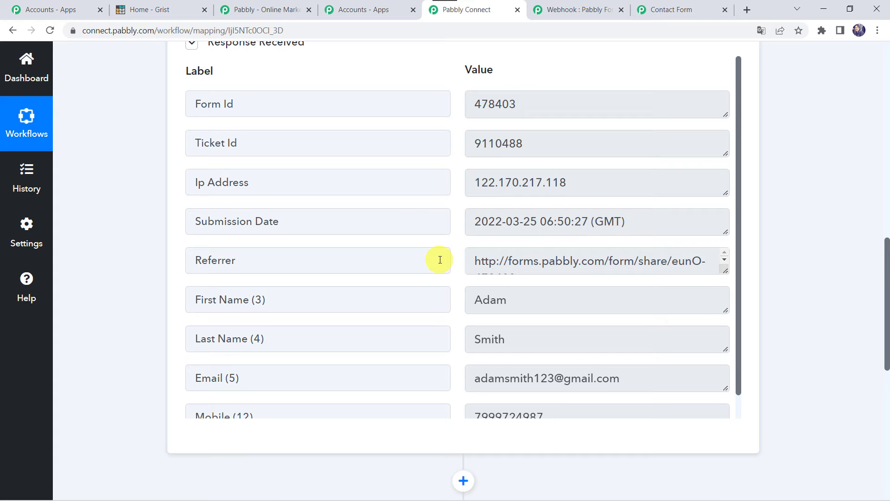
Scroll through the received response fields down to the Action step
scroll(440, 260, down, 1)
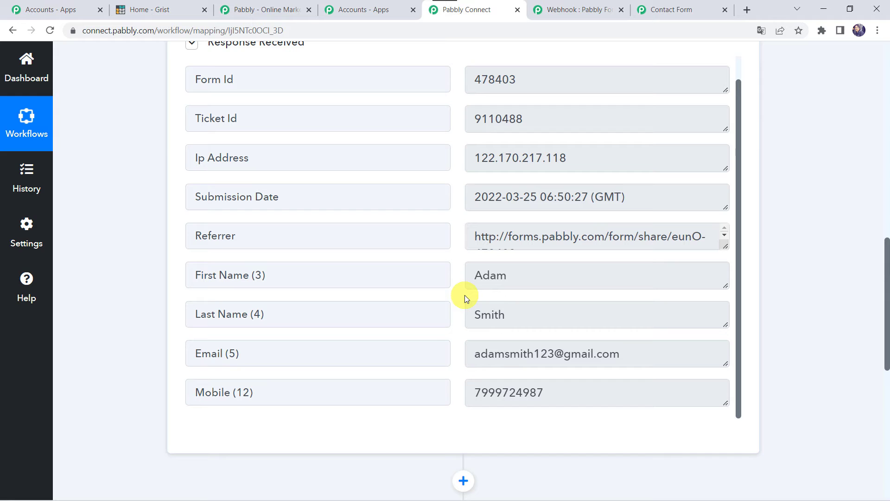
scroll(133, 397, down, 7)
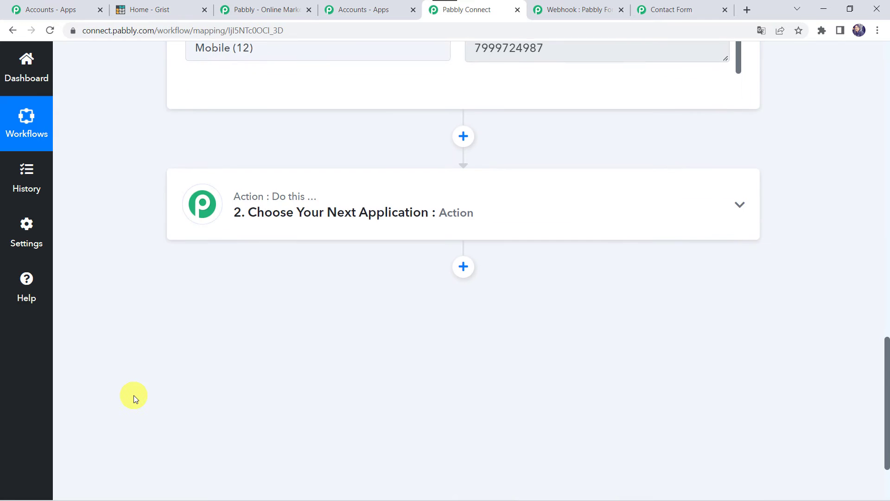
Choose Grist with the Create Record event as the action and begin connecting the account
click(361, 222)
click(238, 283)
text(Gris)
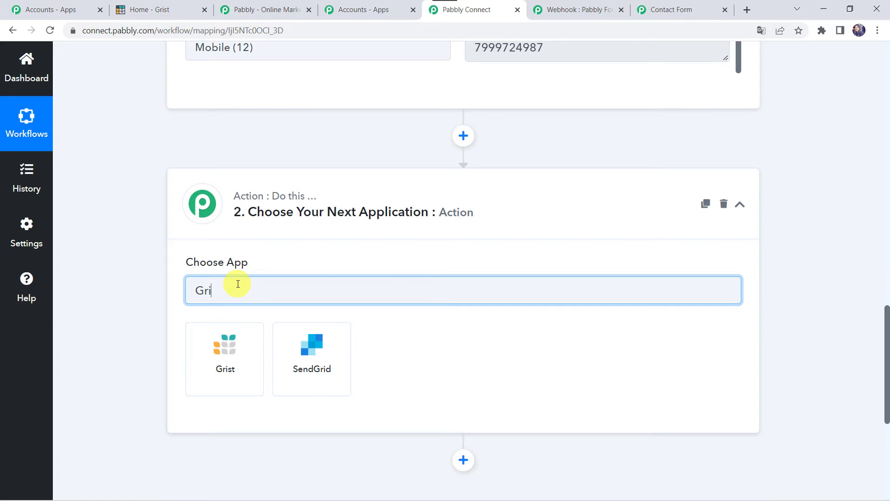
click(220, 378)
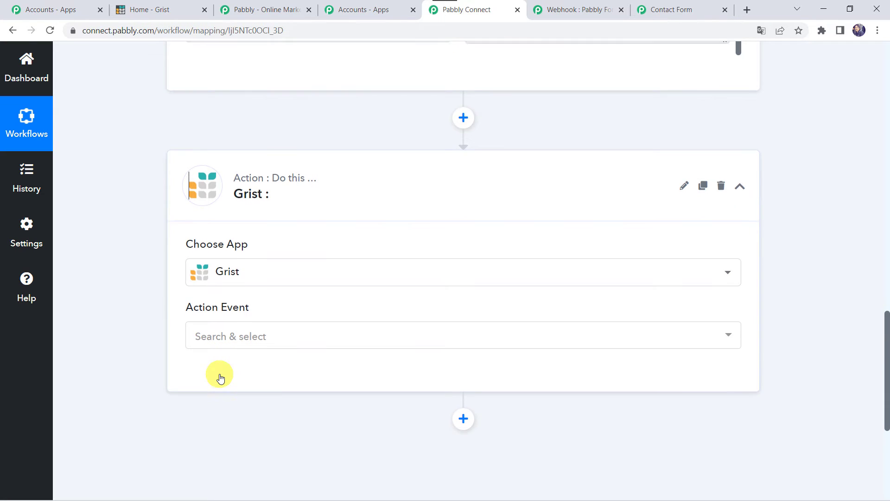
click(204, 261)
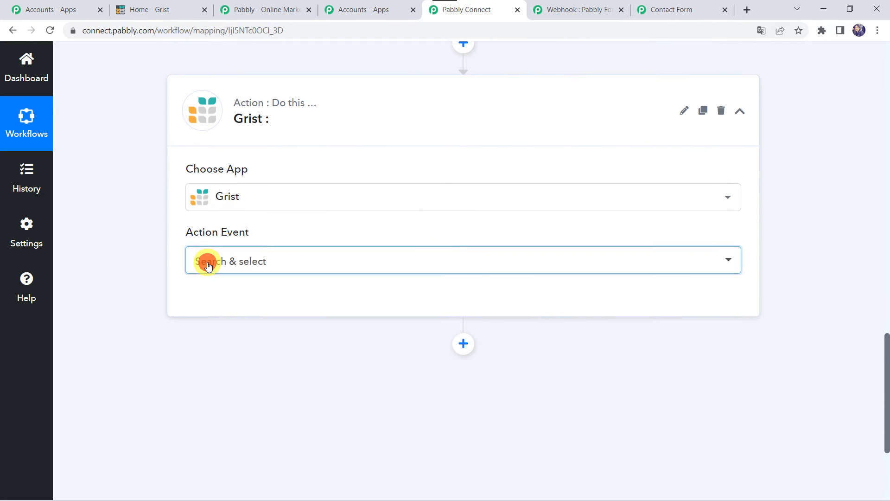
click(242, 369)
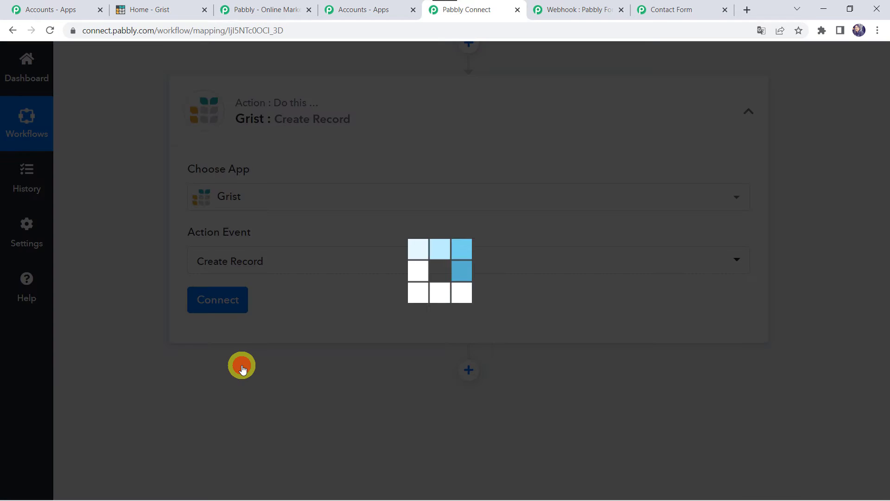
click(217, 309)
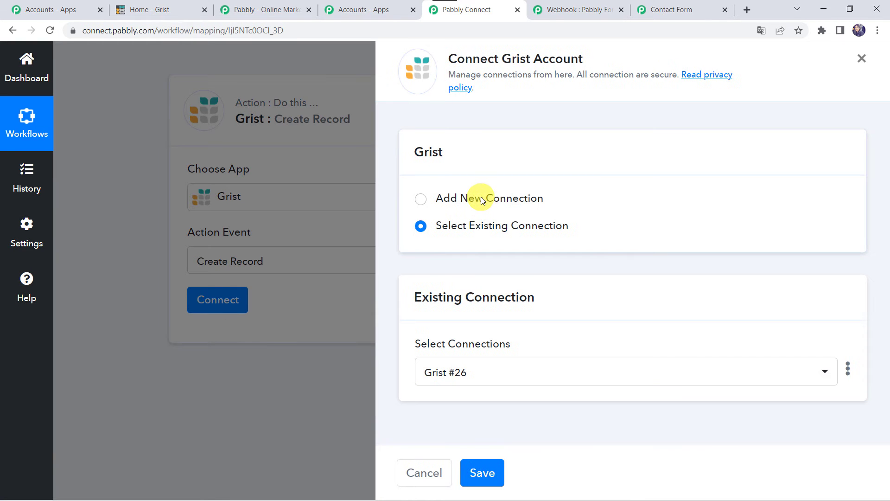
Choose Add New Connection for Grist, then switch to the Grist home tab
click(480, 196)
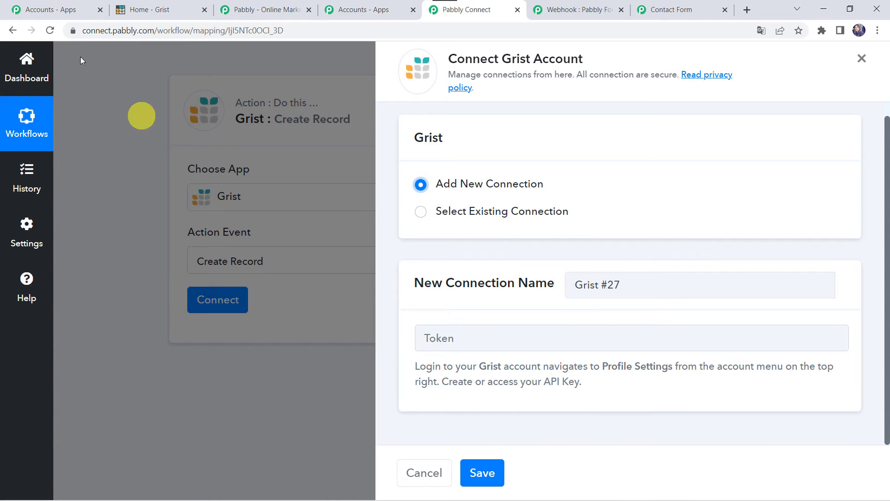
click(157, 13)
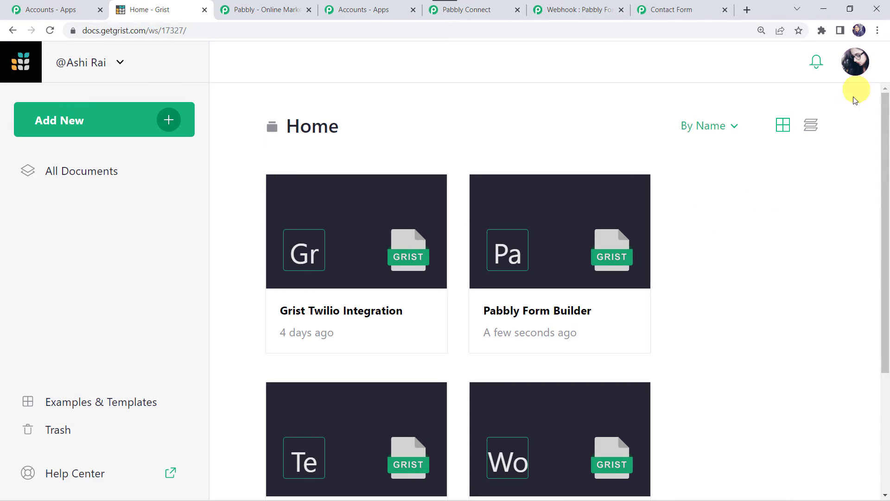
Reveal and copy the API key from Grist's Profile Settings, then return to the Grist connection dialog
click(857, 61)
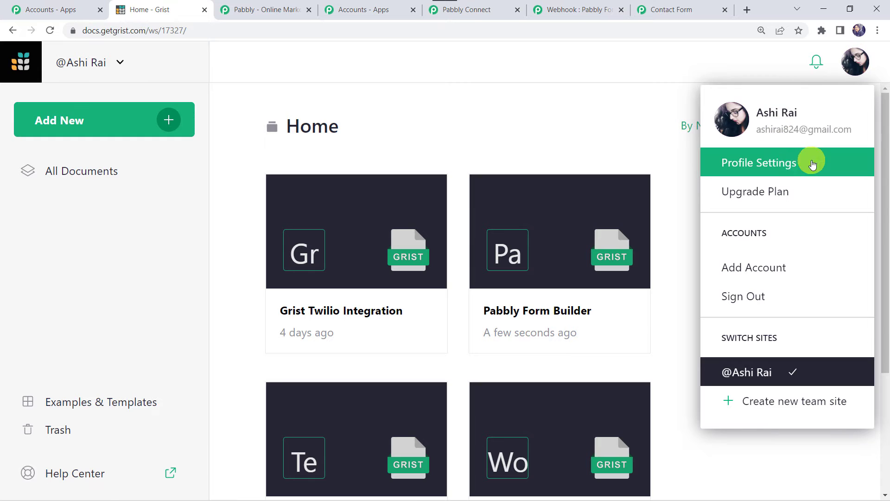
click(781, 166)
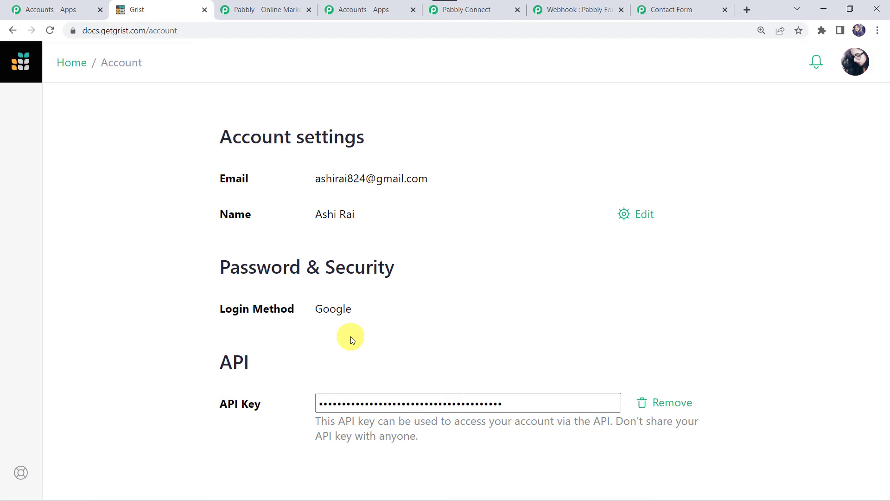
click(411, 410)
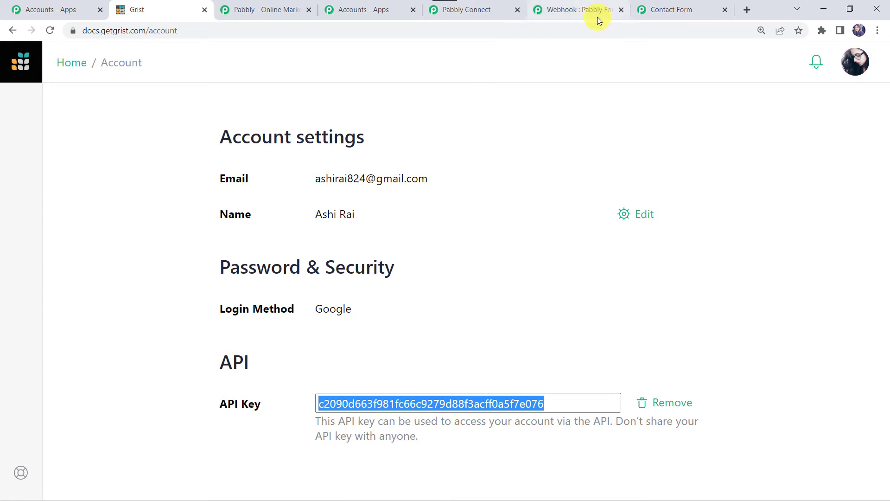
click(469, 15)
Save the Grist connection using the pasted API key as Token, keeping Team set to Personal
click(442, 336)
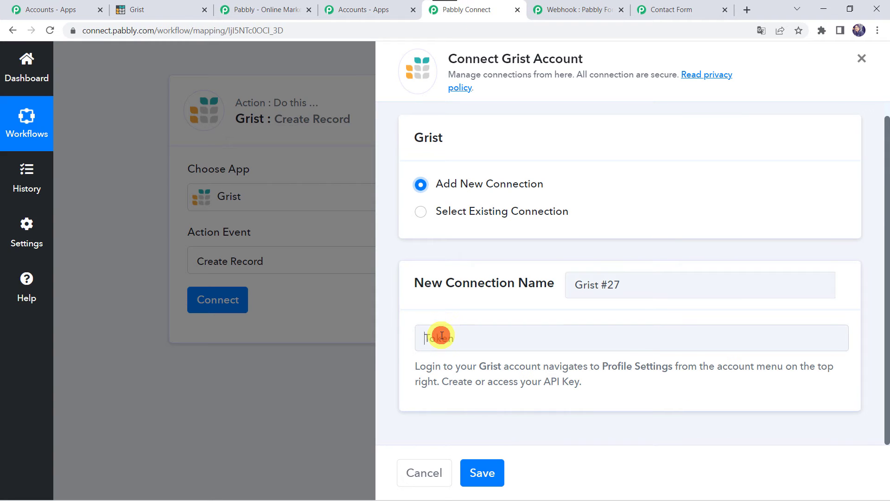
key(ctrl+v)
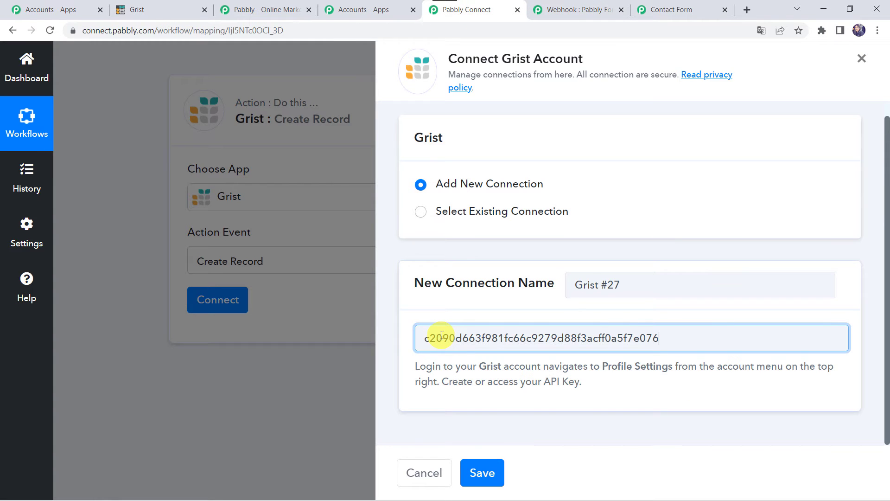
click(480, 470)
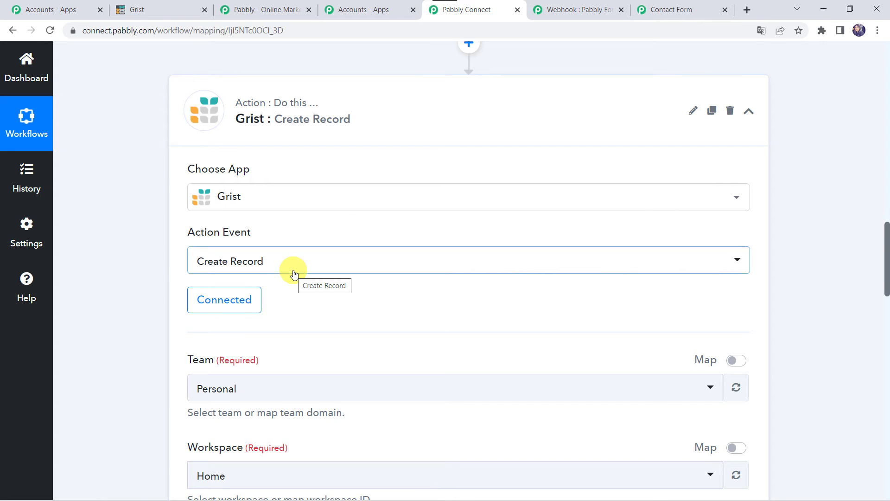
scroll(294, 273, down, 3)
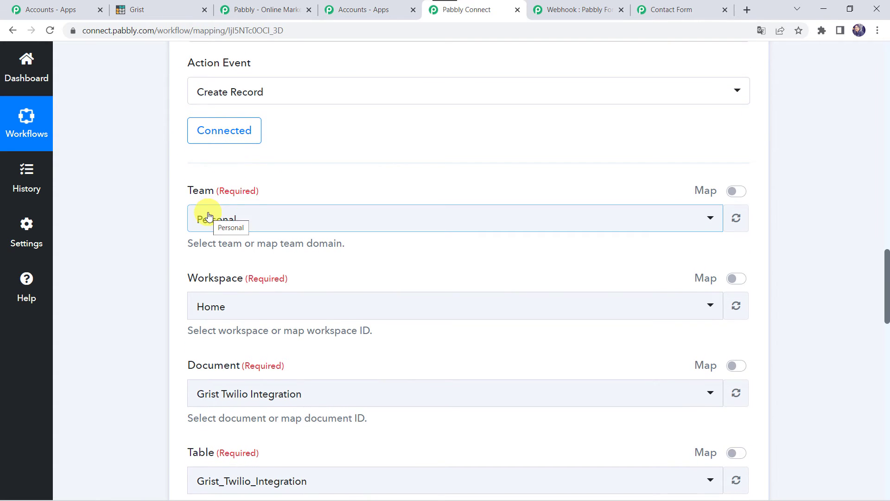
click(254, 218)
click(254, 218)
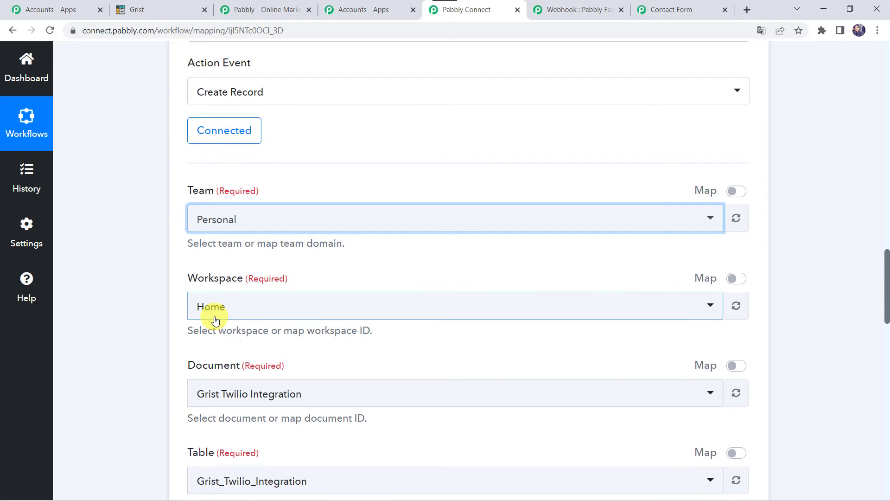
Go back to Grist's Home document list
scroll(215, 320, down, 3)
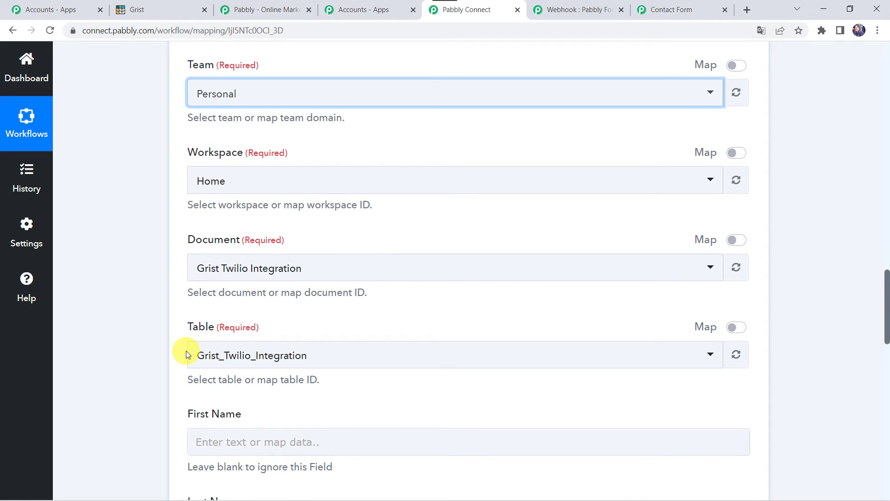
click(140, 12)
click(74, 62)
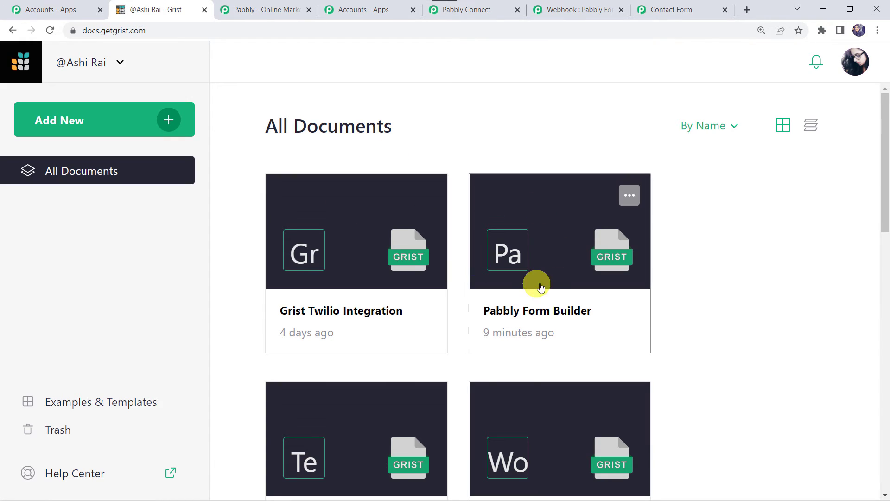
Open the Pabbly Form Builder document to view its Customer Data columns, then return to Pabbly Connect
click(573, 320)
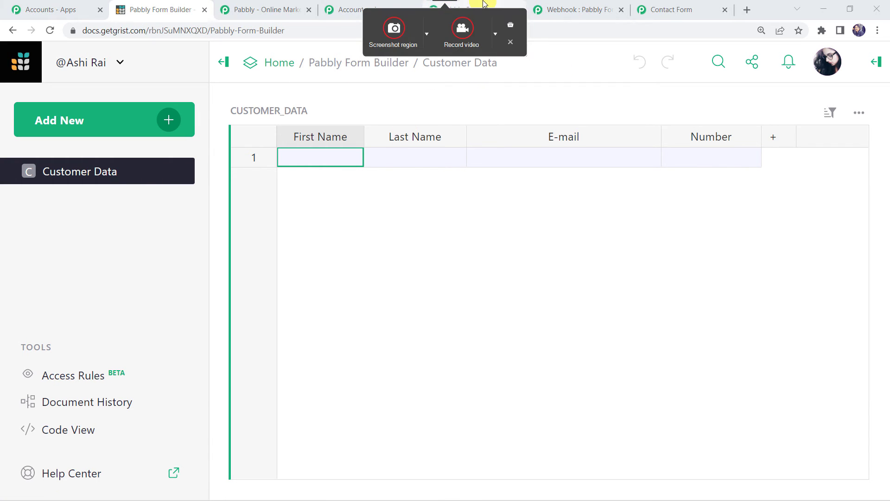
click(464, 6)
Select the Pabbly Form Builder document and the Customer_Data table in the Grist action
click(258, 273)
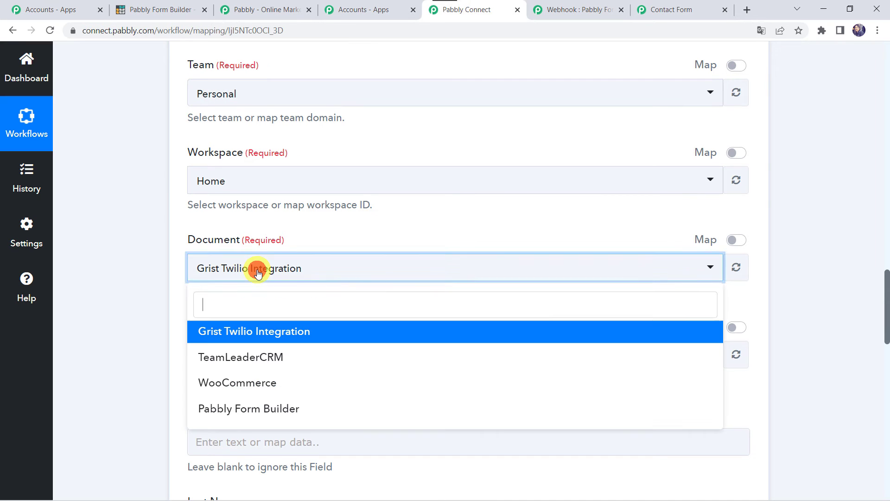
click(223, 409)
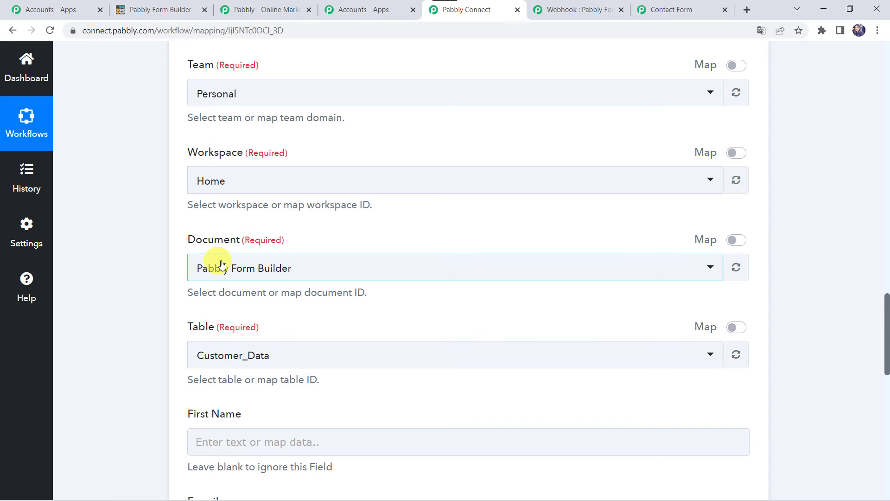
scroll(225, 274, down, 3)
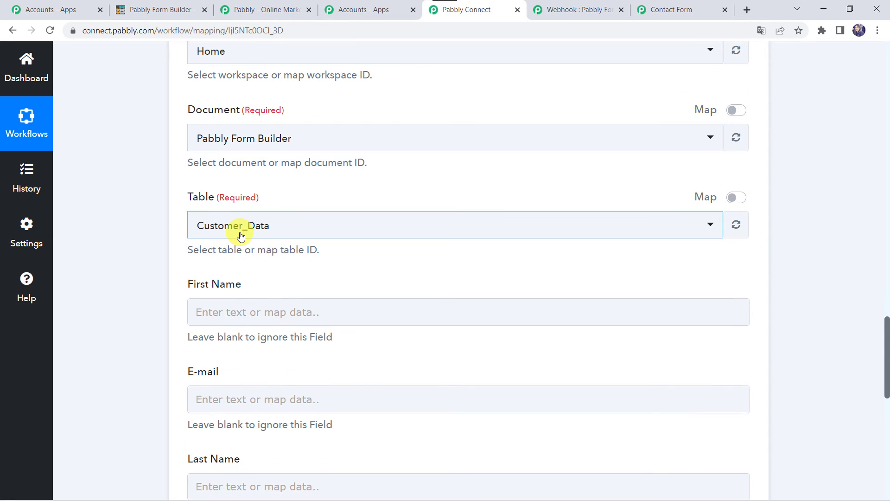
click(240, 236)
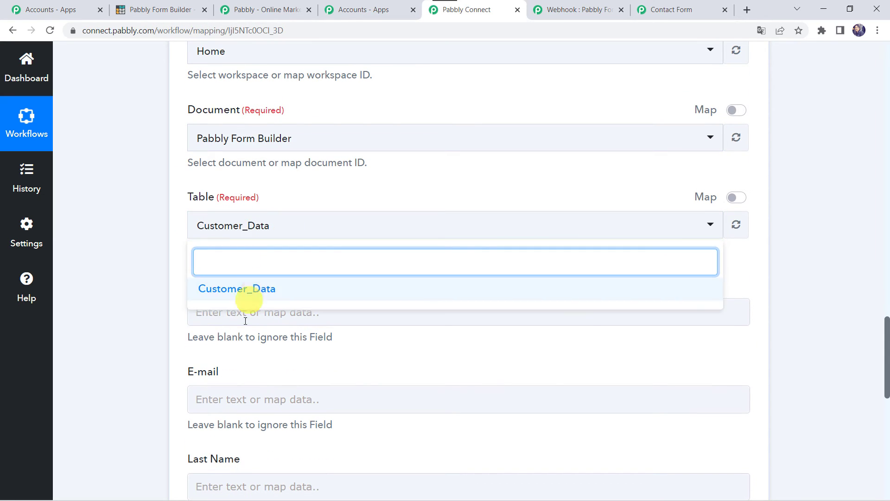
click(268, 296)
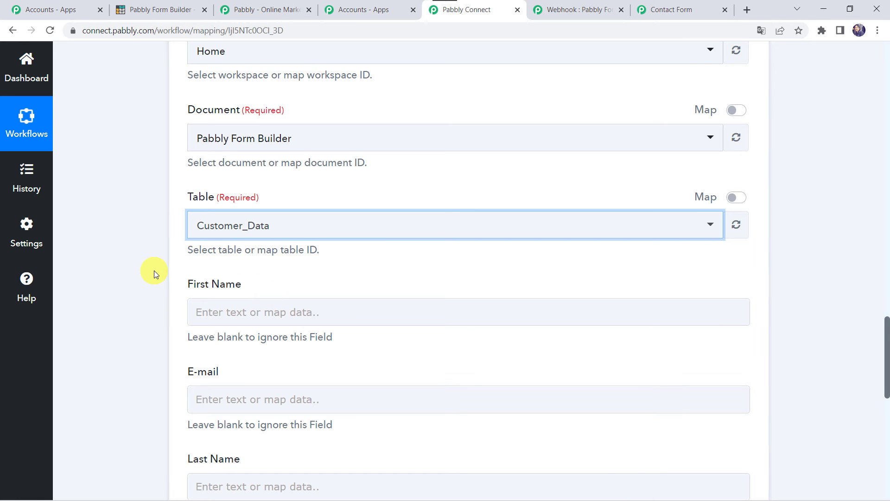
scroll(153, 271, down, 2)
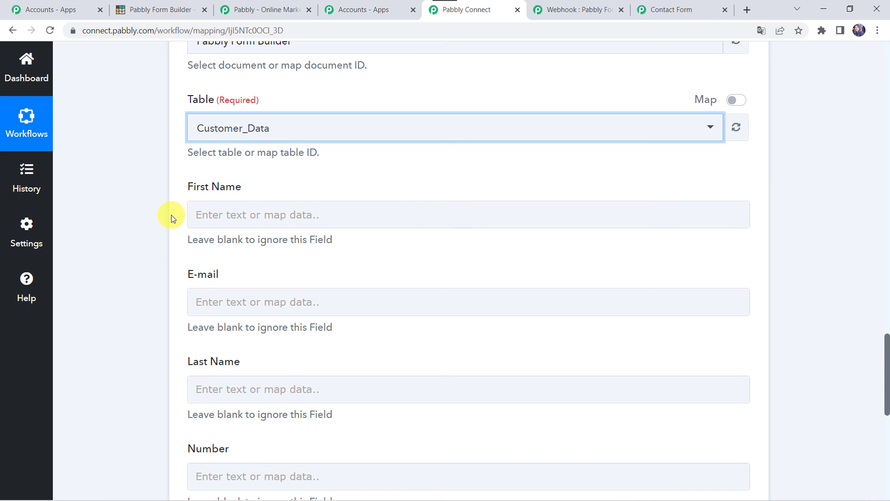
scroll(171, 215, up, 15)
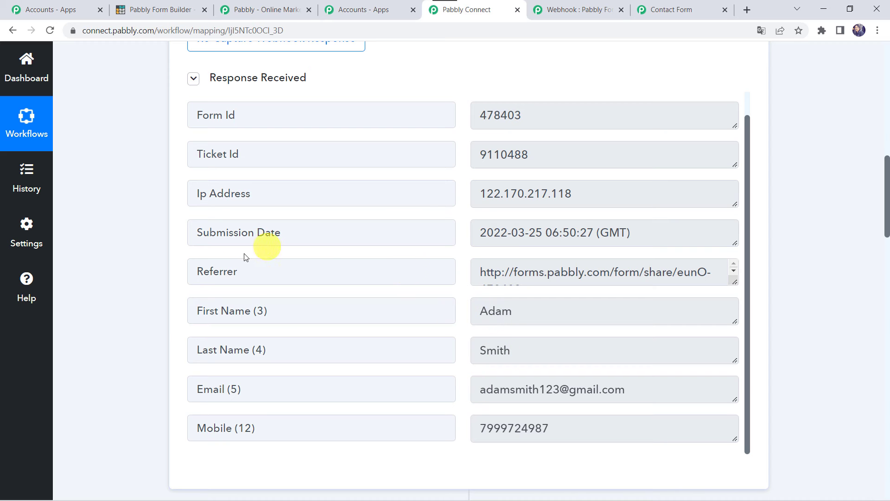
scroll(134, 391, down, 15)
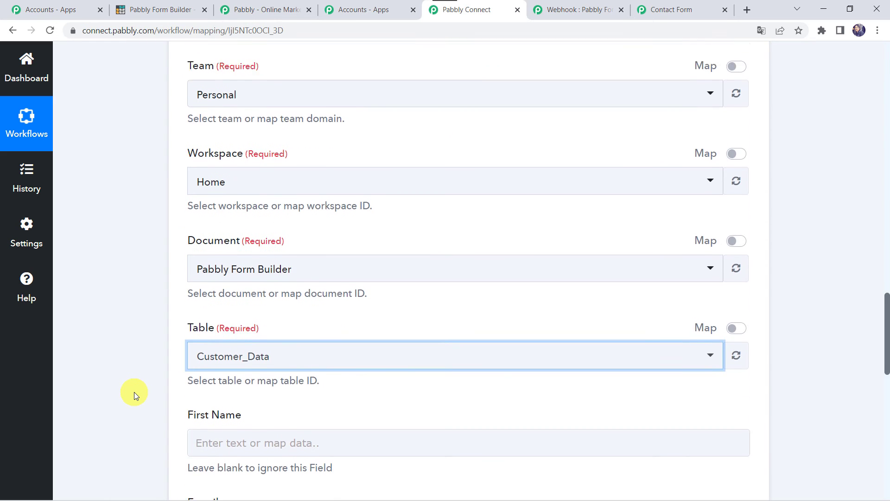
scroll(135, 391, down, 3)
Map the submitted first name and email into Grist's First Name and E-mail fields
click(199, 303)
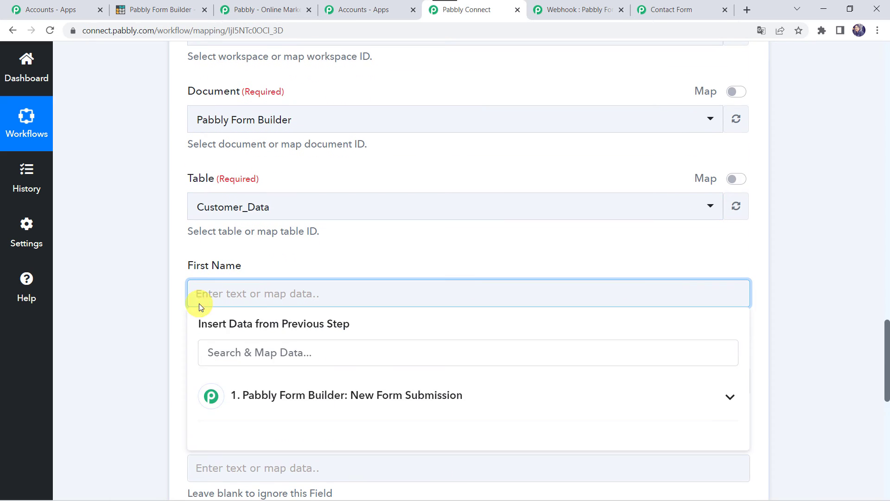
scroll(215, 244, down, 3)
click(287, 286)
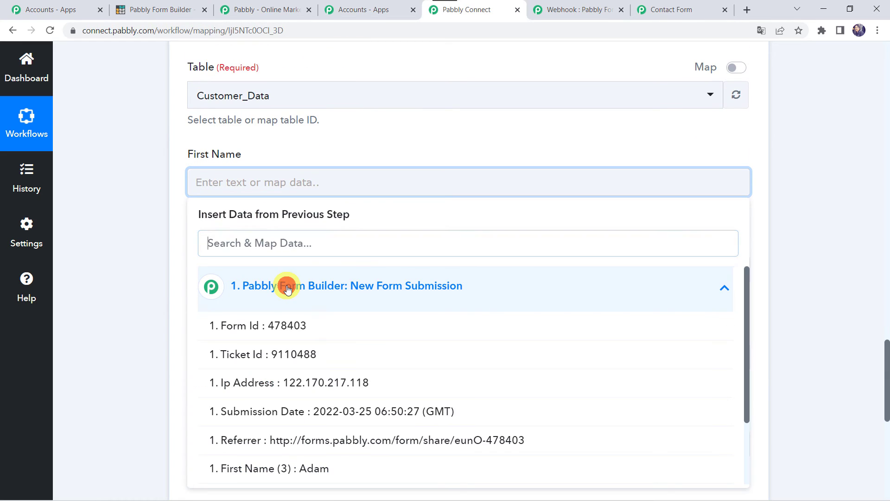
scroll(288, 424, down, 1)
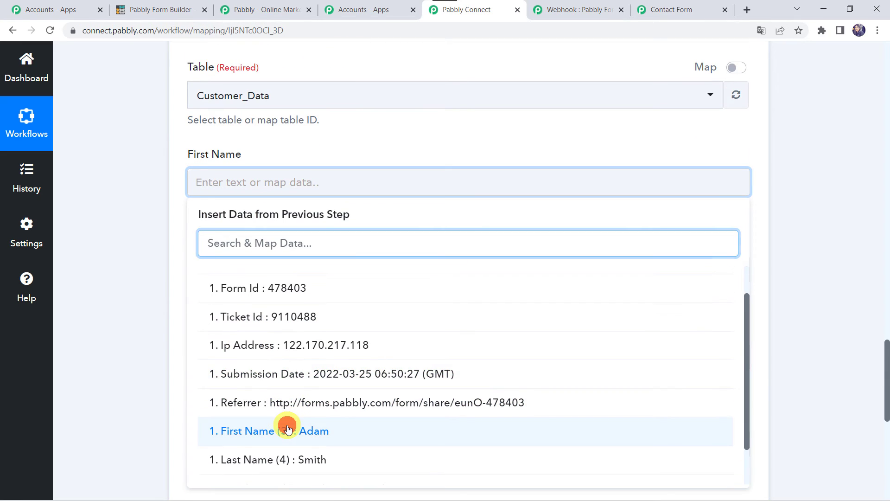
click(287, 431)
click(99, 271)
scroll(100, 271, down, 3)
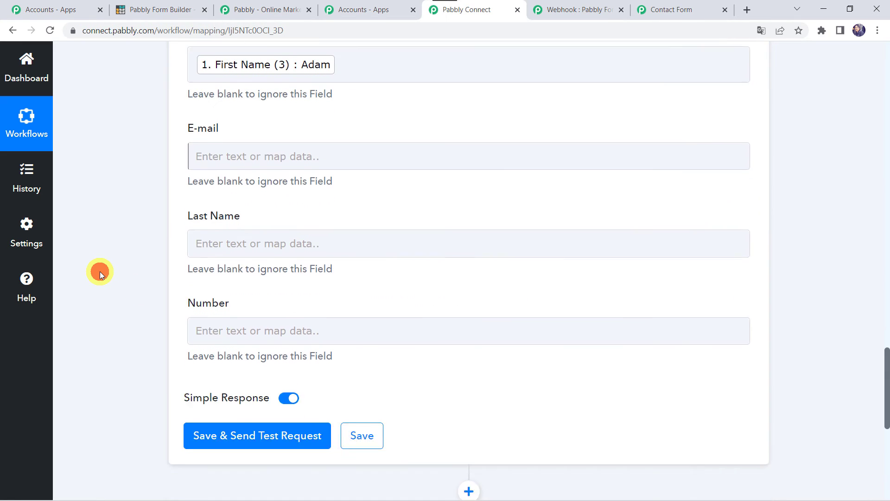
click(199, 148)
click(249, 246)
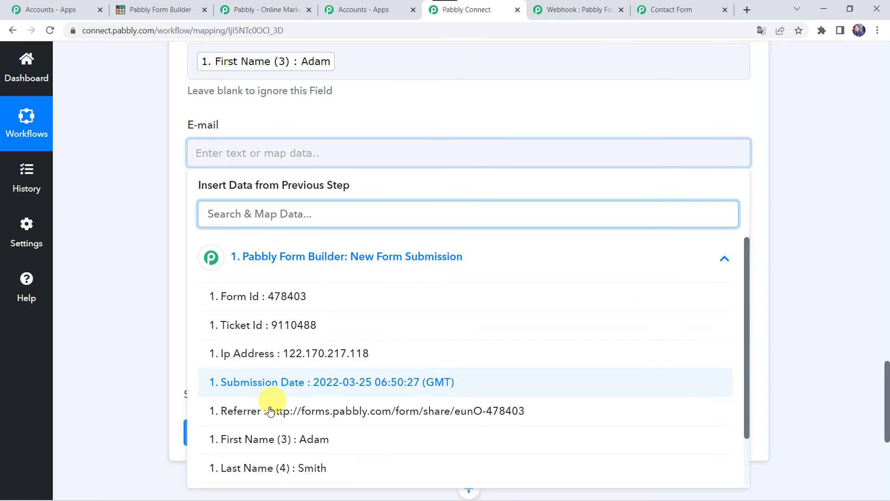
scroll(297, 473, down, 2)
click(308, 439)
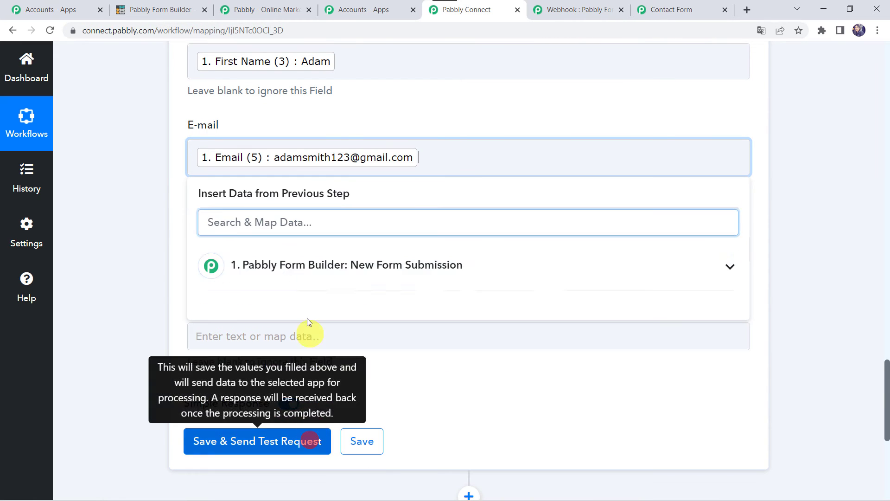
click(143, 196)
Map the submitted last name and mobile into Last Name and Number, then save and send a test
scroll(144, 196, down, 2)
click(205, 153)
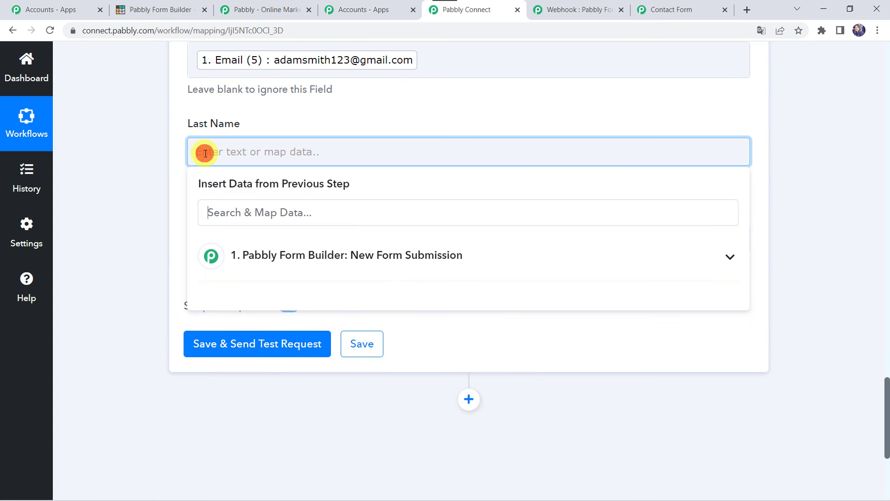
click(247, 254)
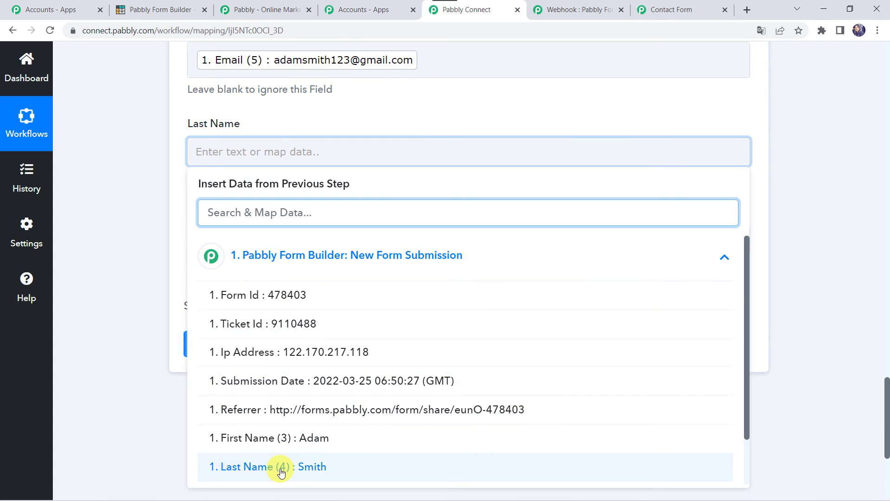
click(280, 470)
click(160, 318)
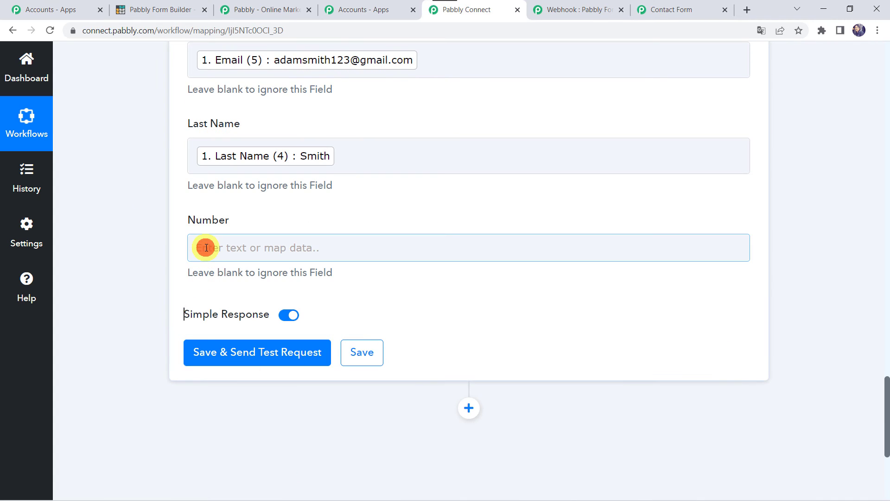
click(206, 247)
click(275, 350)
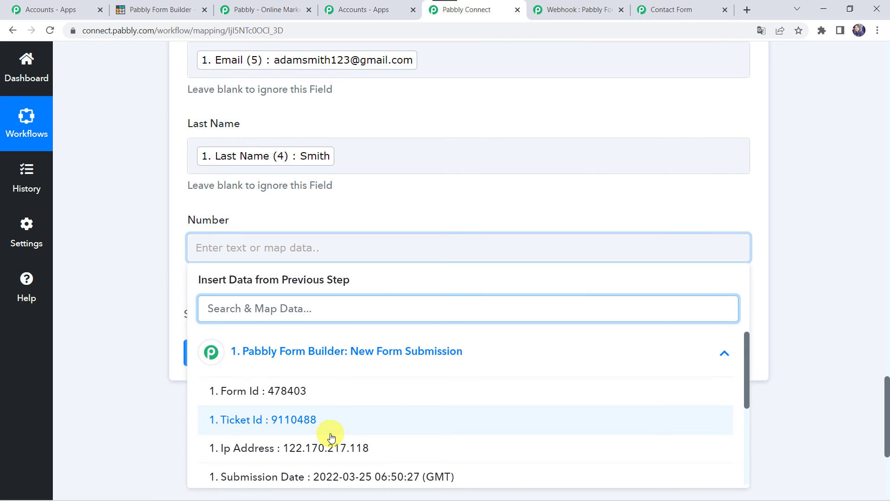
scroll(331, 437, down, 5)
click(262, 470)
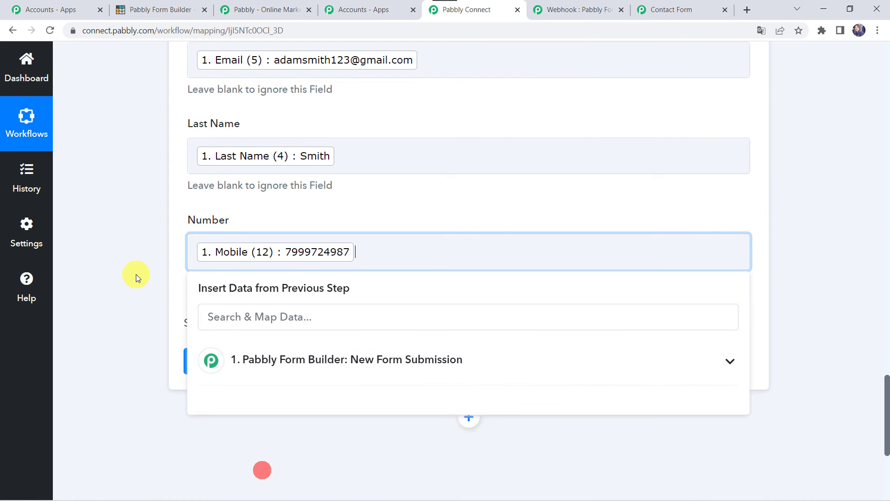
click(136, 273)
click(249, 362)
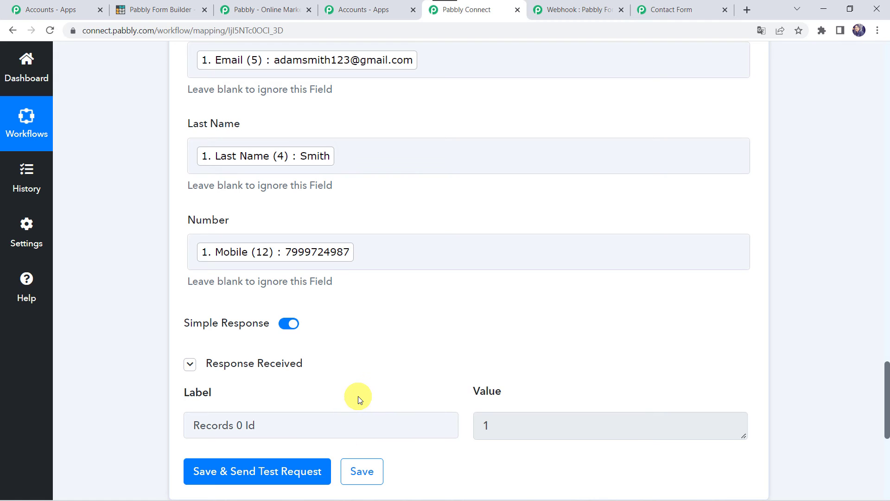
Check Grist's Customer Data table for the test record in row 1
click(179, 9)
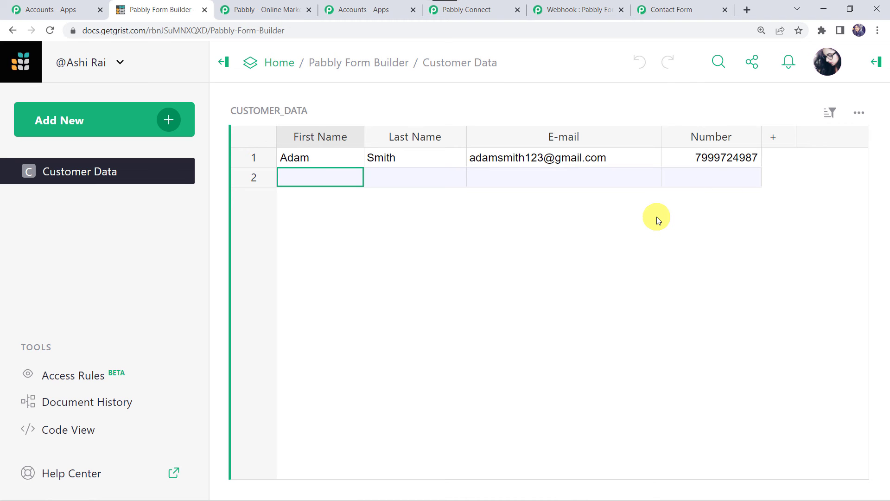
Save the Grist action's field mapping and open a live preview of the Contact Form
click(504, 8)
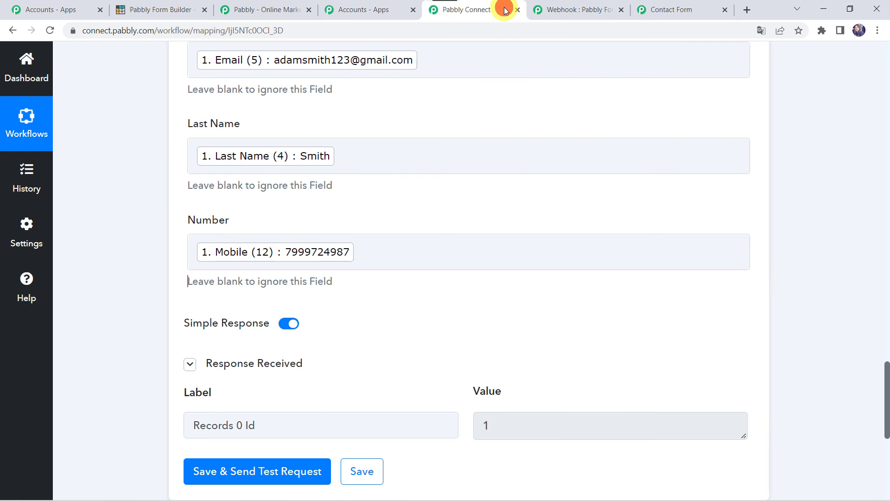
click(361, 469)
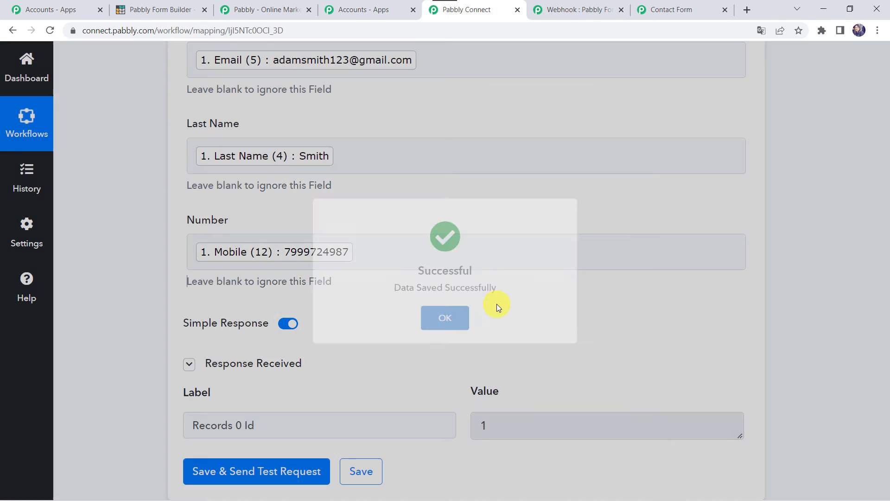
scroll(132, 291, down, 1)
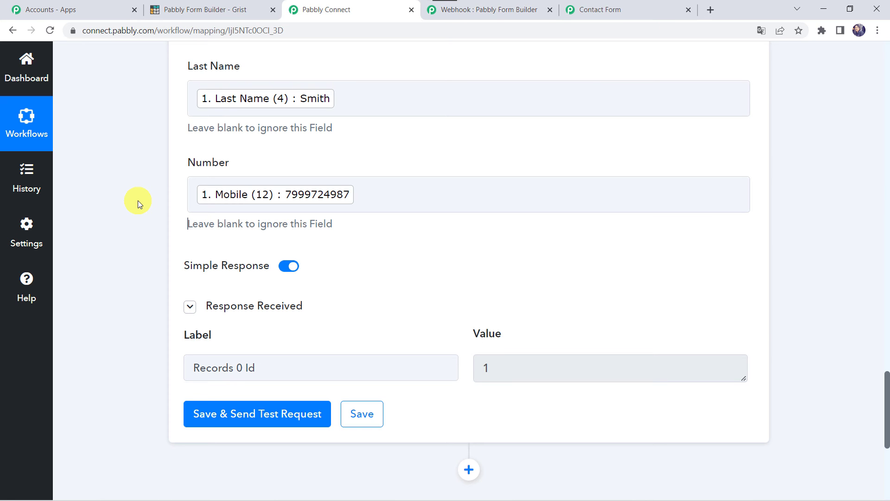
click(524, 10)
click(486, 77)
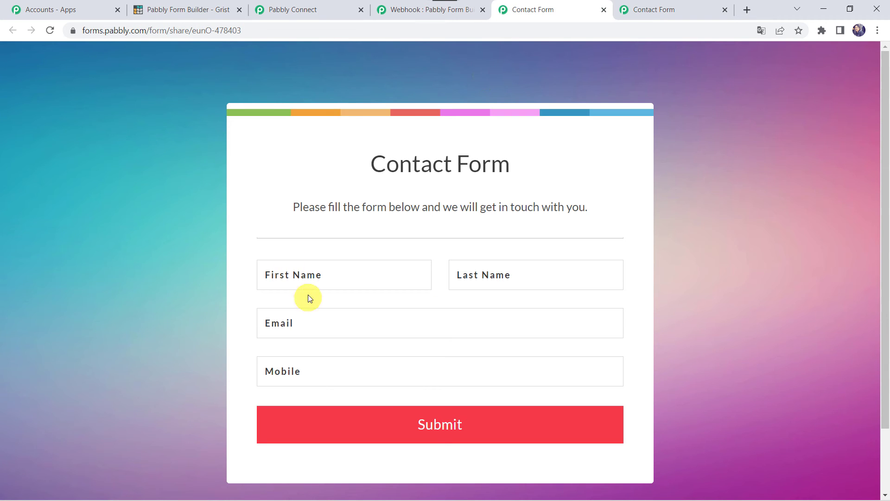
Fill the Contact Form with a name, e-mail address and mobile number, and submit it
click(313, 279)
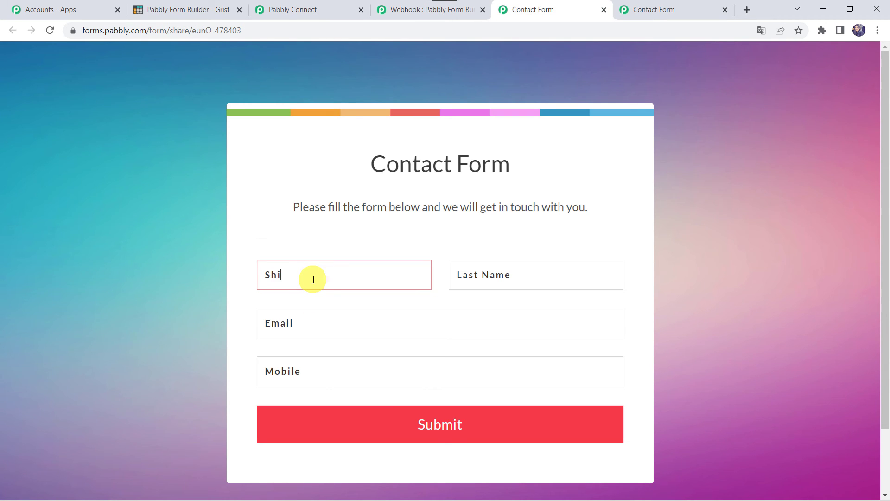
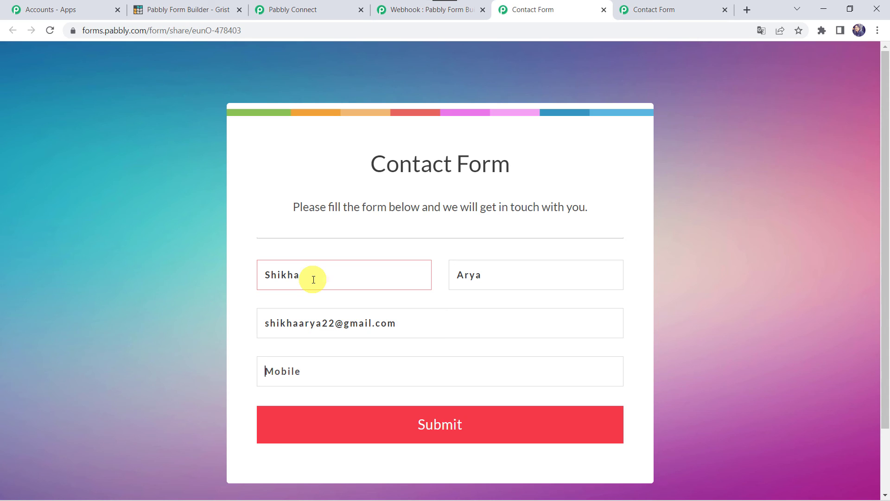
key(Tab)
text(98798796)
click(340, 417)
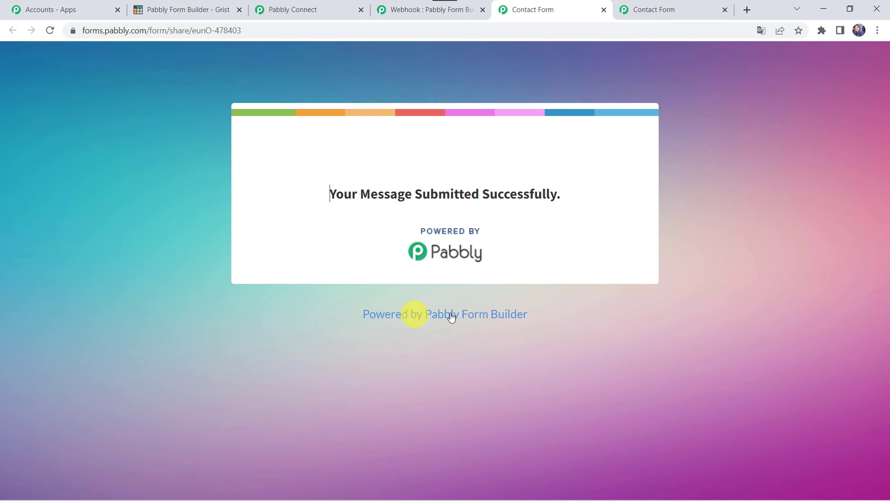
View Grist's Customer Data table showing the new second row
click(208, 13)
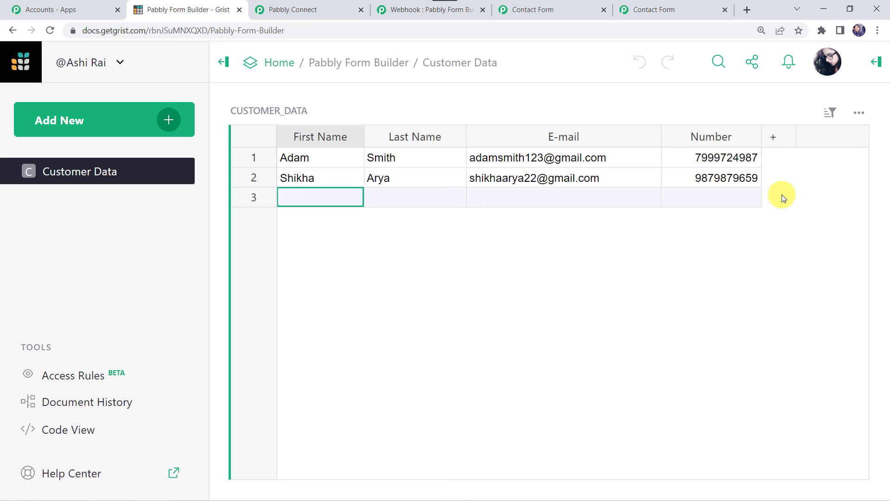
Collapse the Grist Create Record step and the New Form Submission trigger in the workflow
click(331, 9)
scroll(365, 175, down, 5)
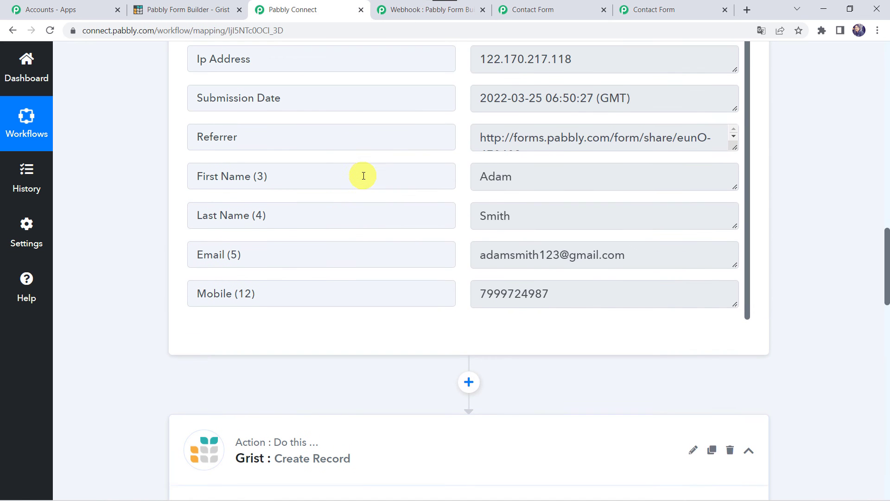
click(343, 437)
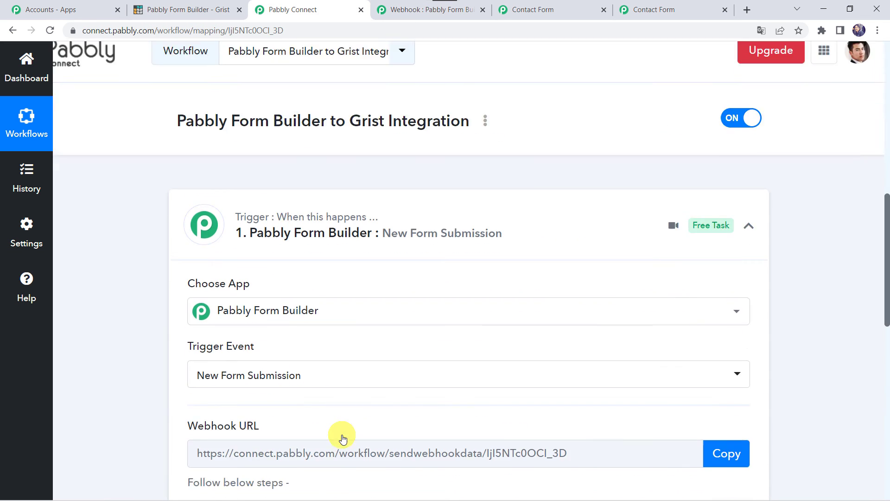
click(402, 231)
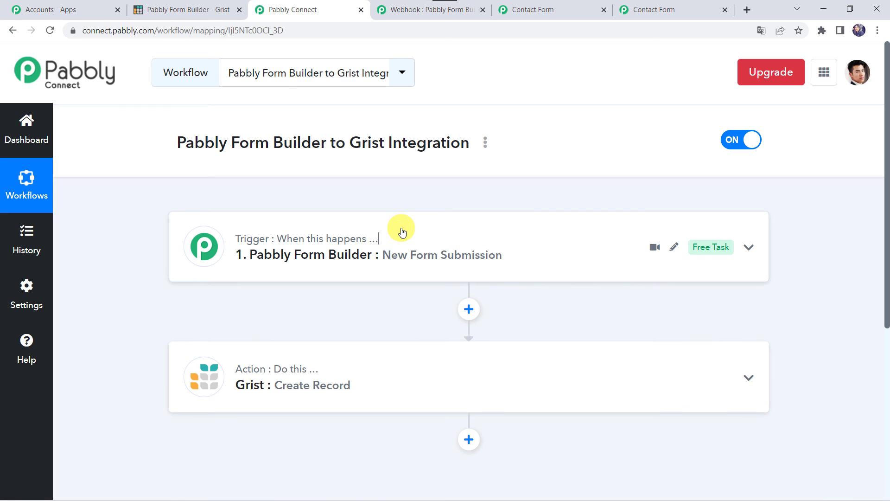